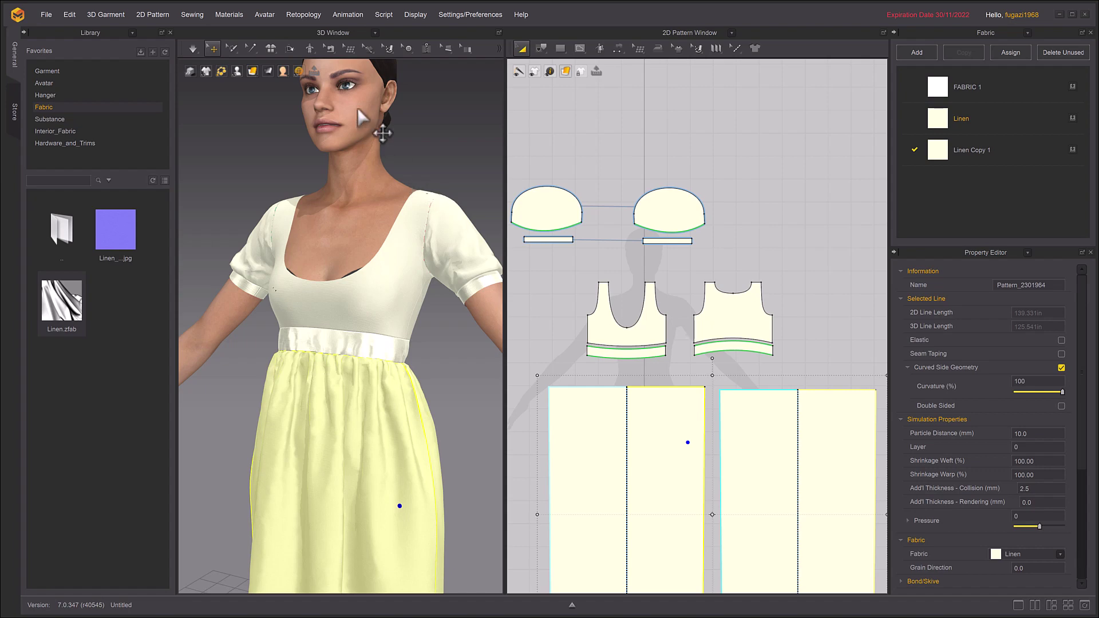
pyautogui.moveTo(446, 289)
pyautogui.mouseDown(button='right')
pyautogui.moveTo(478, 287)
pyautogui.moveTo(426, 284)
pyautogui.mouseUp(button='right')
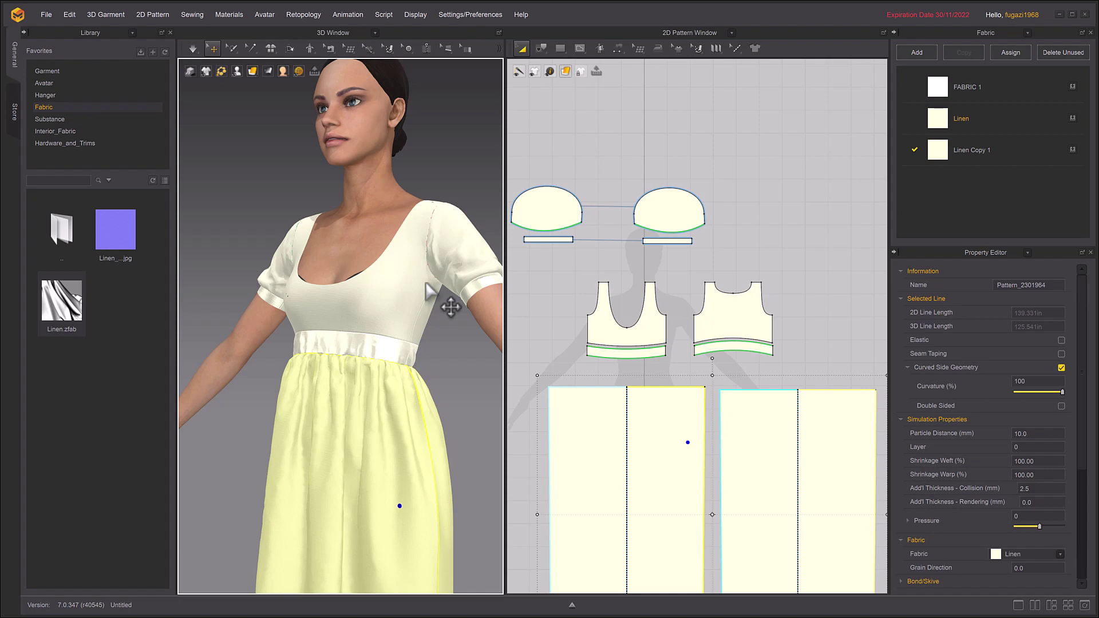
pyautogui.moveTo(422, 246); pyautogui.dragTo(451, 251, button='right')
pyautogui.scroll(-3, 369, 340)
pyautogui.scroll(3, 355, 343)
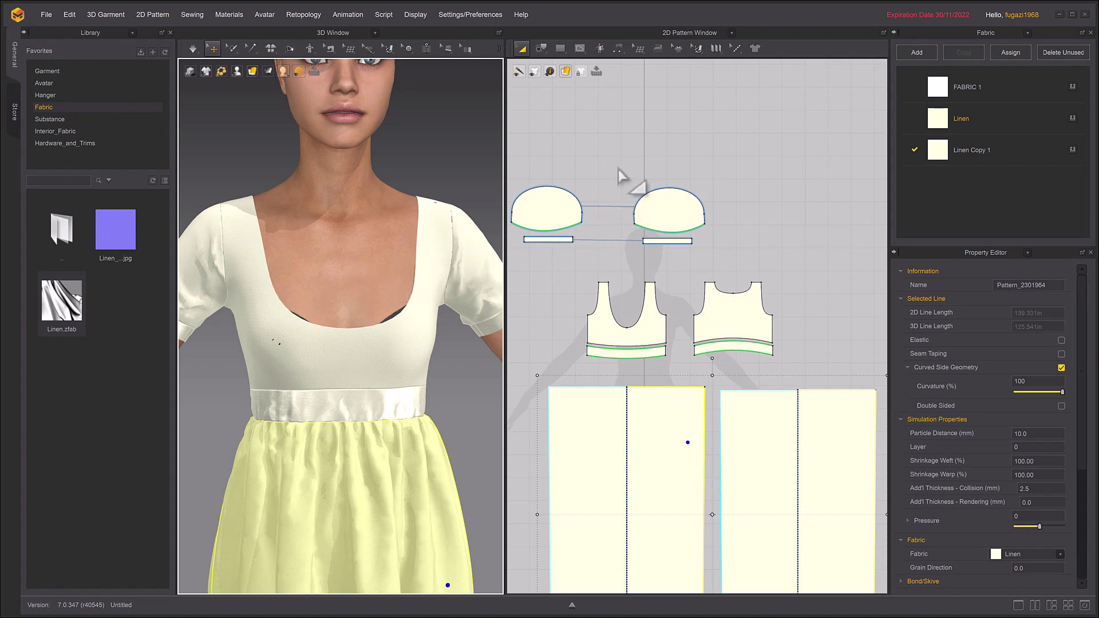
# - Offset the front bodice's whole neckline curve inward as one internal line at a distance of 1 in, with Extend on
pyautogui.moveTo(735, 171); pyautogui.dragTo(768, 165, button='middle')
pyautogui.moveTo(691, 130); pyautogui.dragTo(679, 146, button='middle')
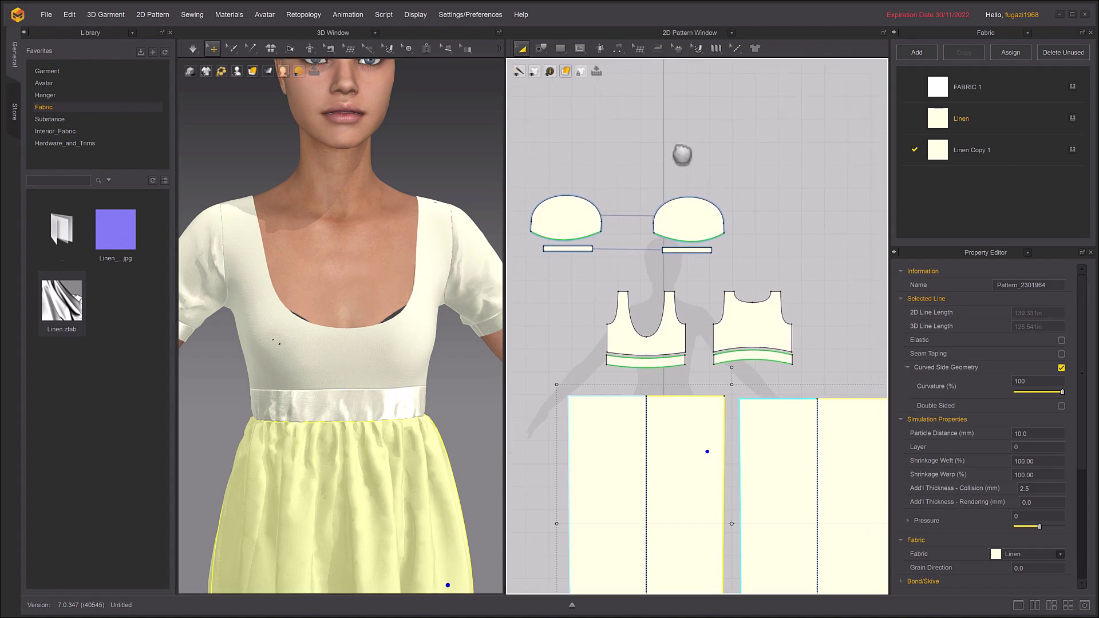
pyautogui.click(575, 50)
pyautogui.click(538, 48)
pyautogui.click(557, 71)
pyautogui.click(556, 72)
pyautogui.click(654, 349)
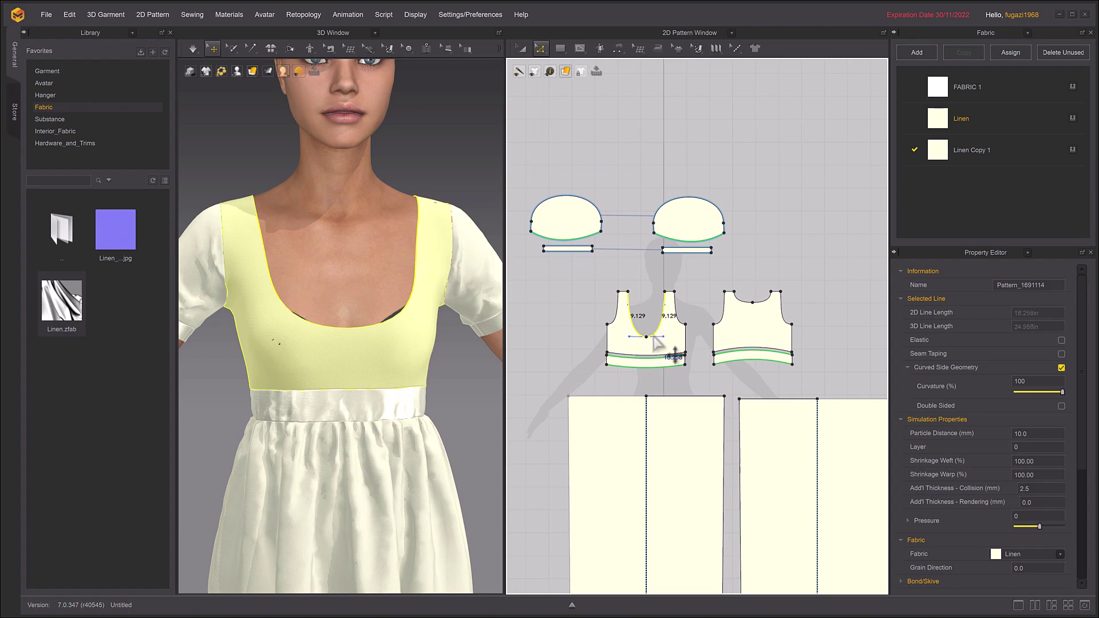
pyautogui.rightClick(656, 342)
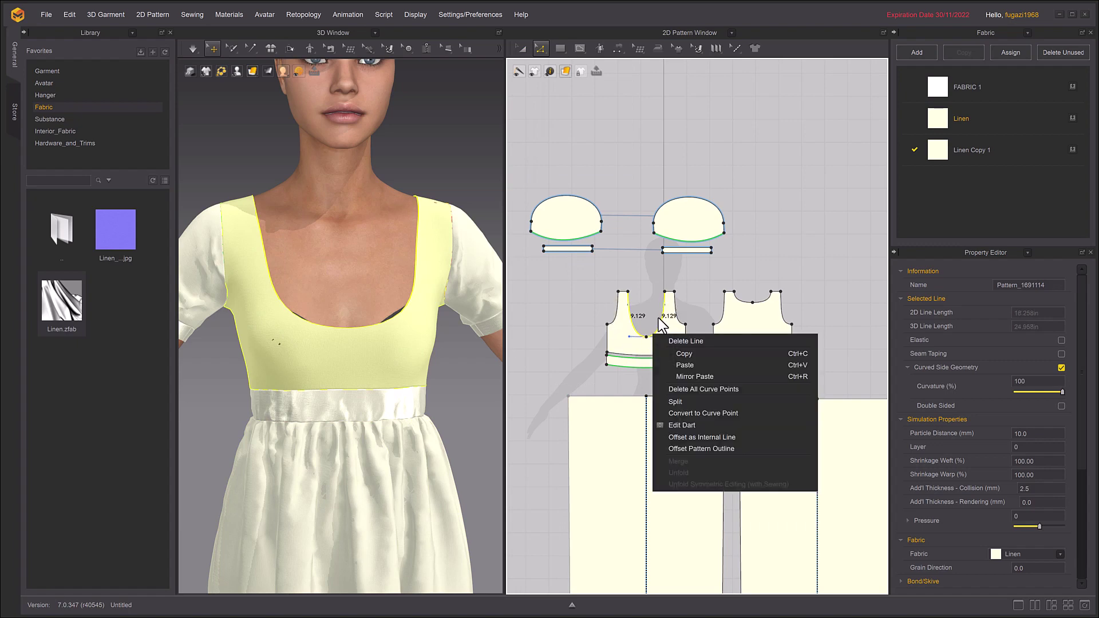
pyautogui.click(687, 438)
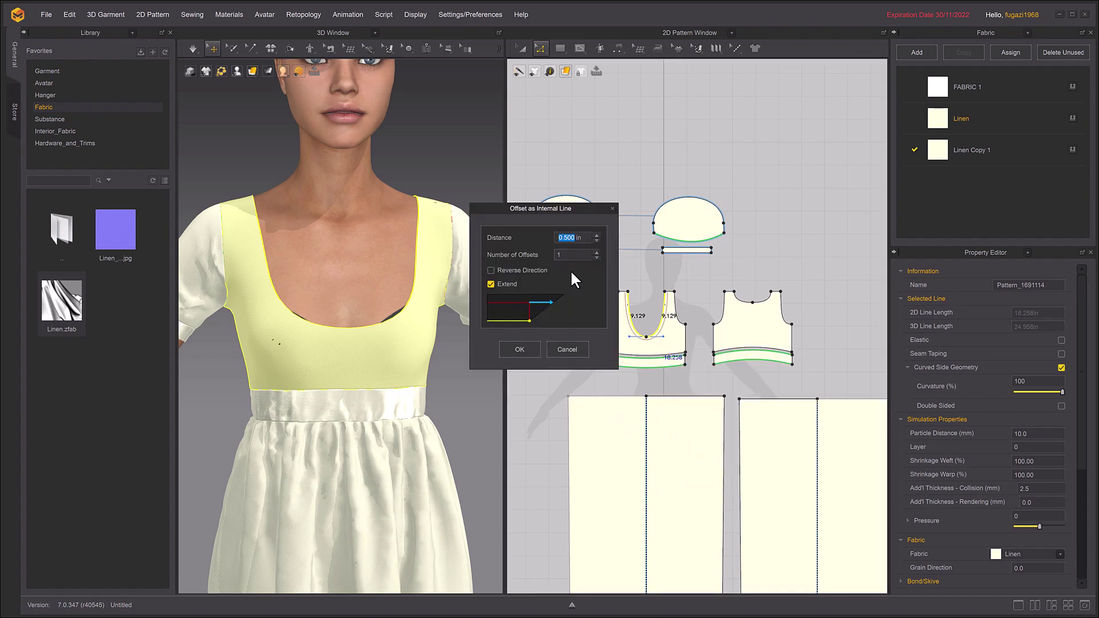
pyautogui.write('1')
pyautogui.click(522, 348)
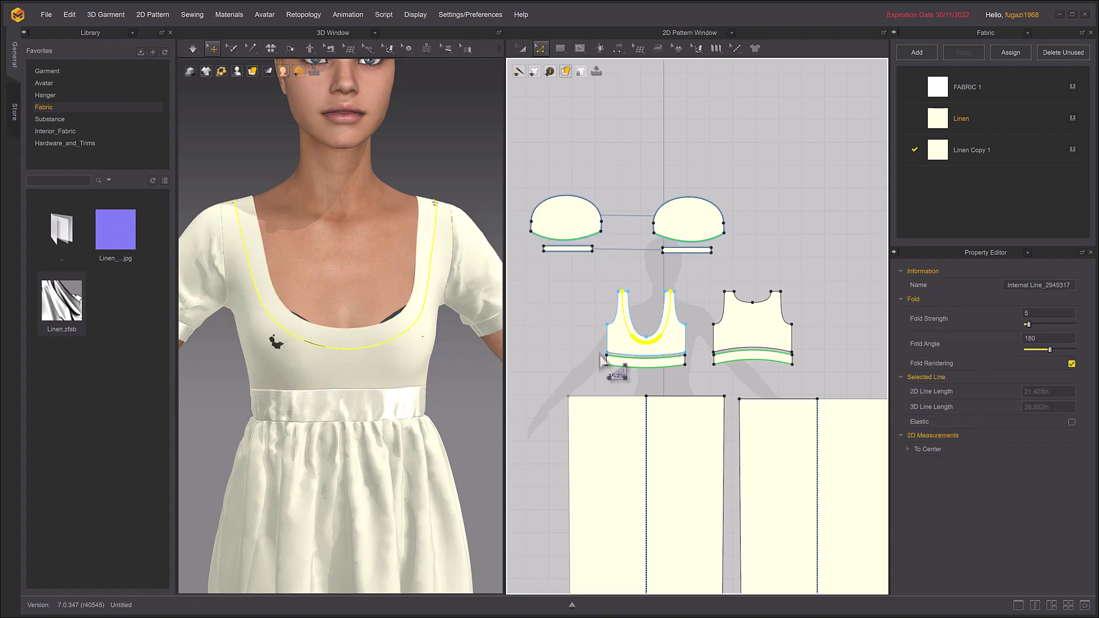
pyautogui.moveTo(616, 350); pyautogui.dragTo(555, 351, button='middle')
pyautogui.click(679, 301)
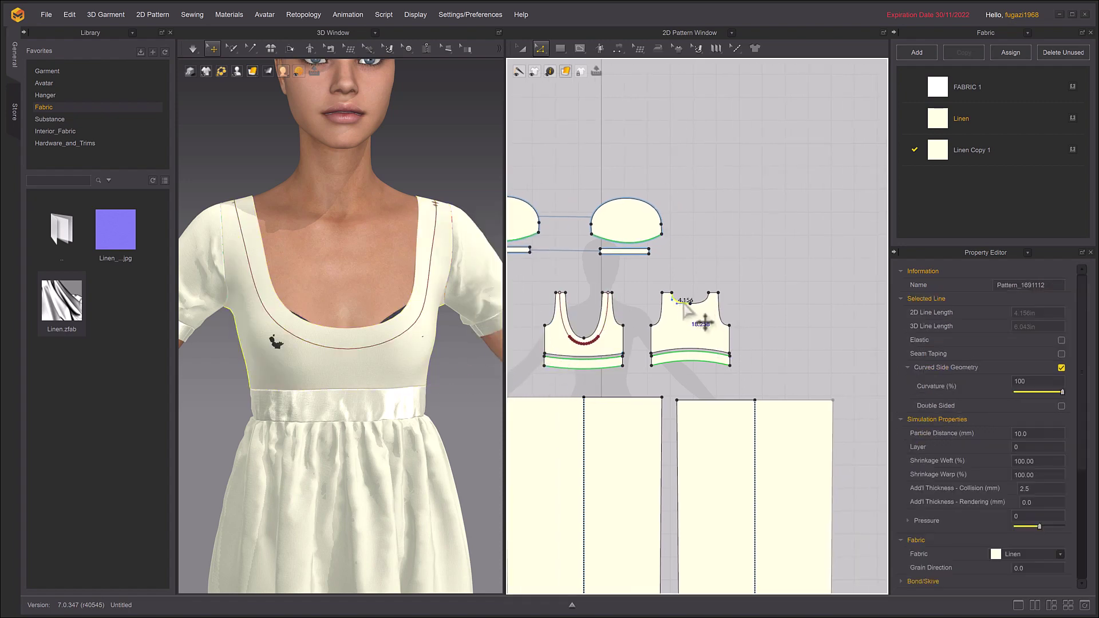
pyautogui.keyDown('shift'); pyautogui.click(703, 303); pyautogui.keyUp('shift')
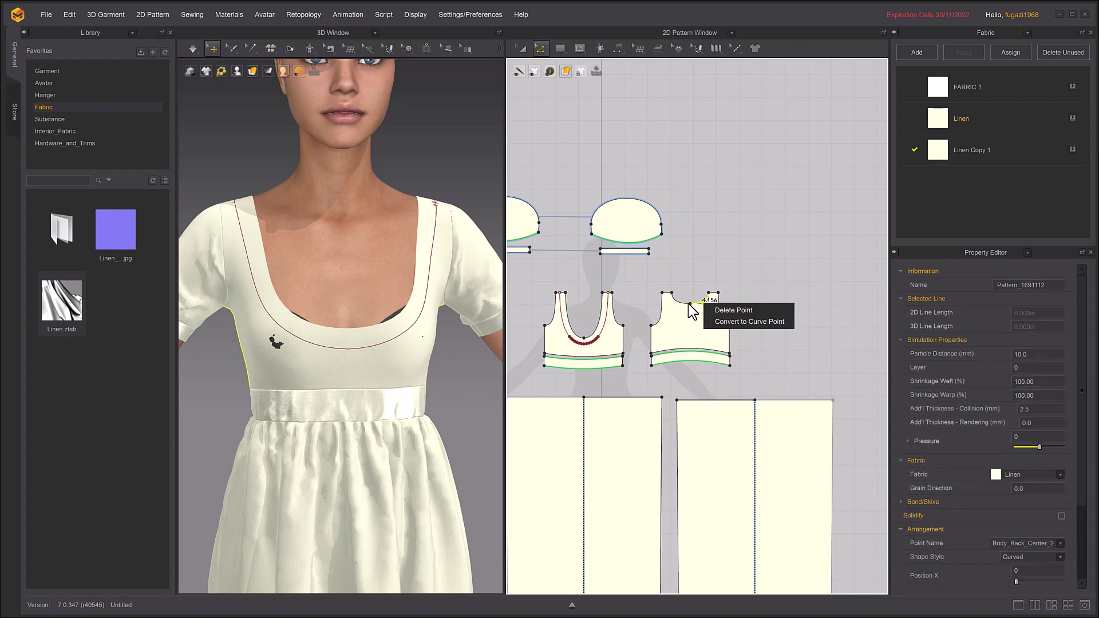
pyautogui.click(691, 304)
pyautogui.rightClick(700, 304)
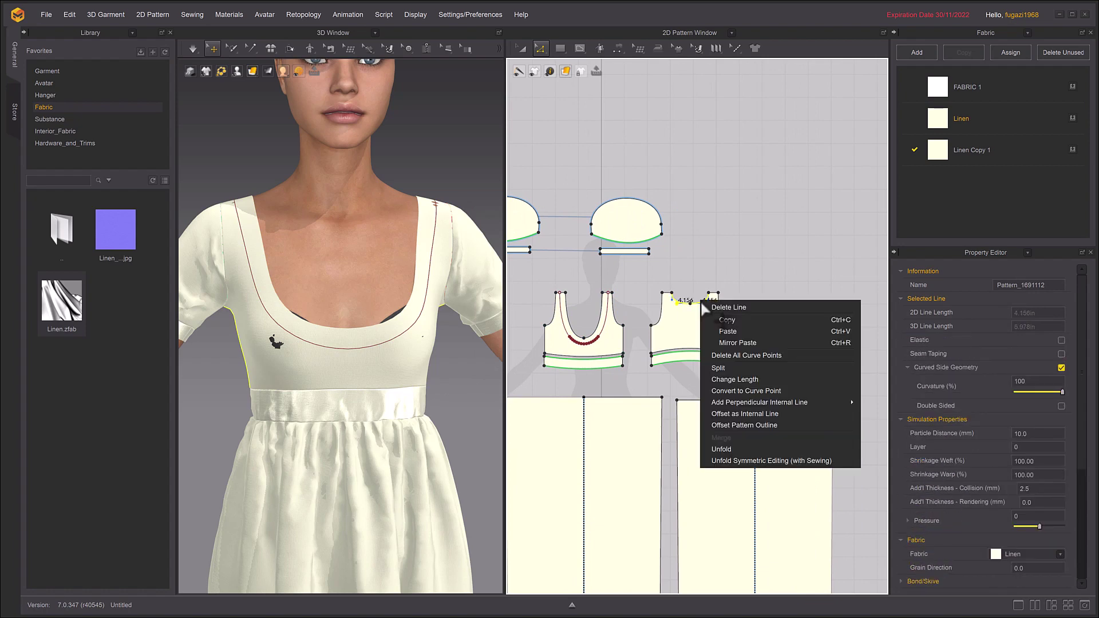
pyautogui.click(724, 409)
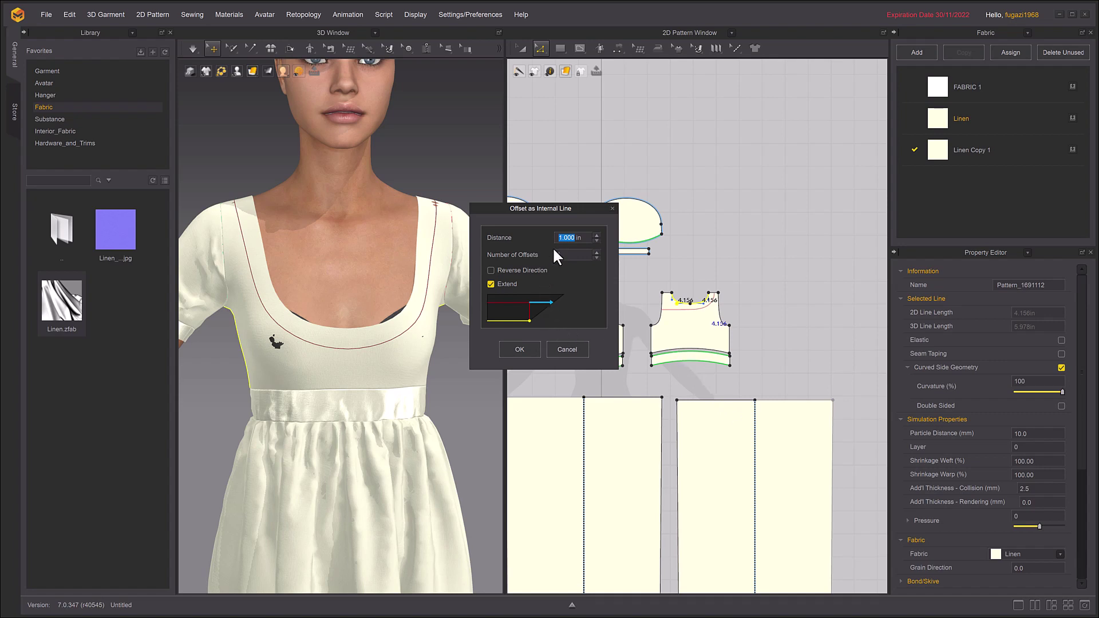
pyautogui.click(567, 349)
# - Offset the back bodice's whole neckline curve as one internal line at a distance of 1 in, with Extend on
pyautogui.scroll(-3, 668, 349)
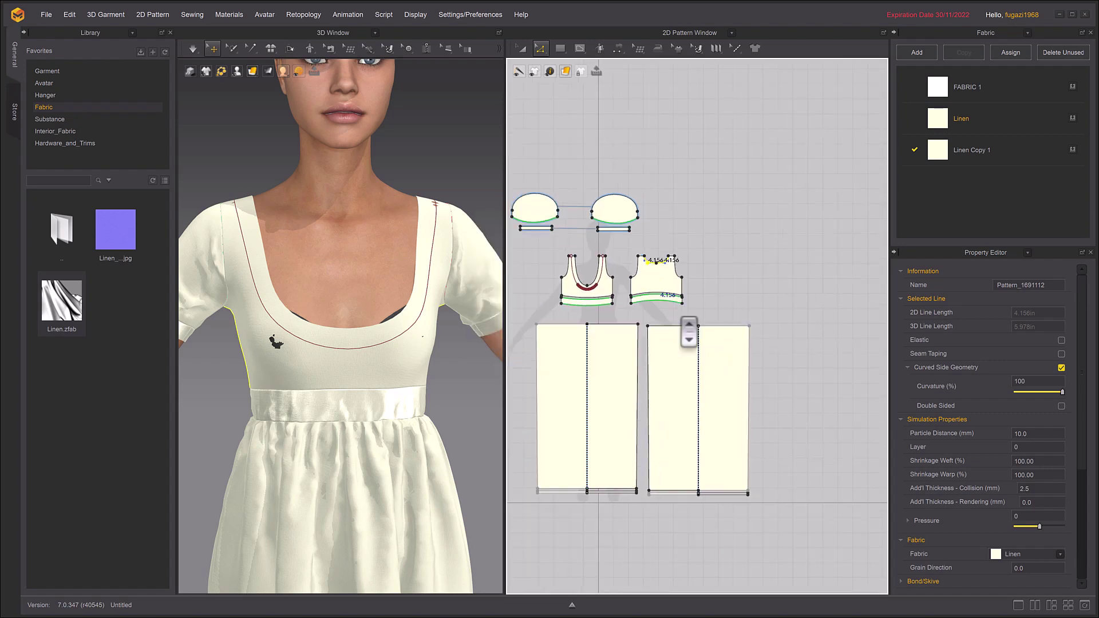
pyautogui.scroll(8, 689, 326)
pyautogui.moveTo(835, 412); pyautogui.dragTo(620, 247, button='middle')
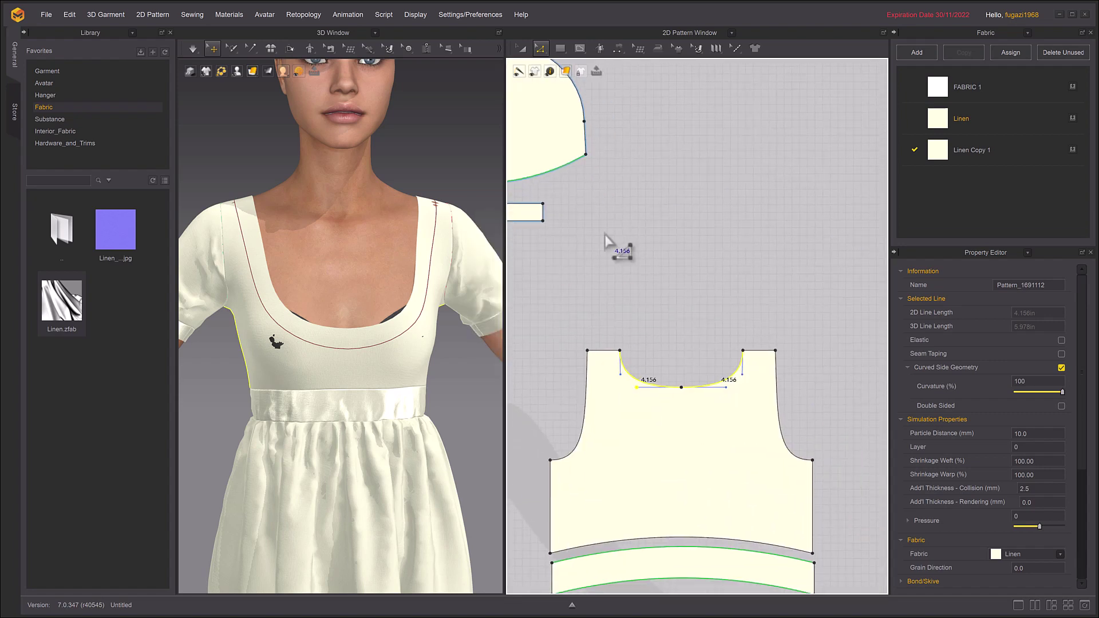
pyautogui.click(656, 386)
pyautogui.rightClick(707, 388)
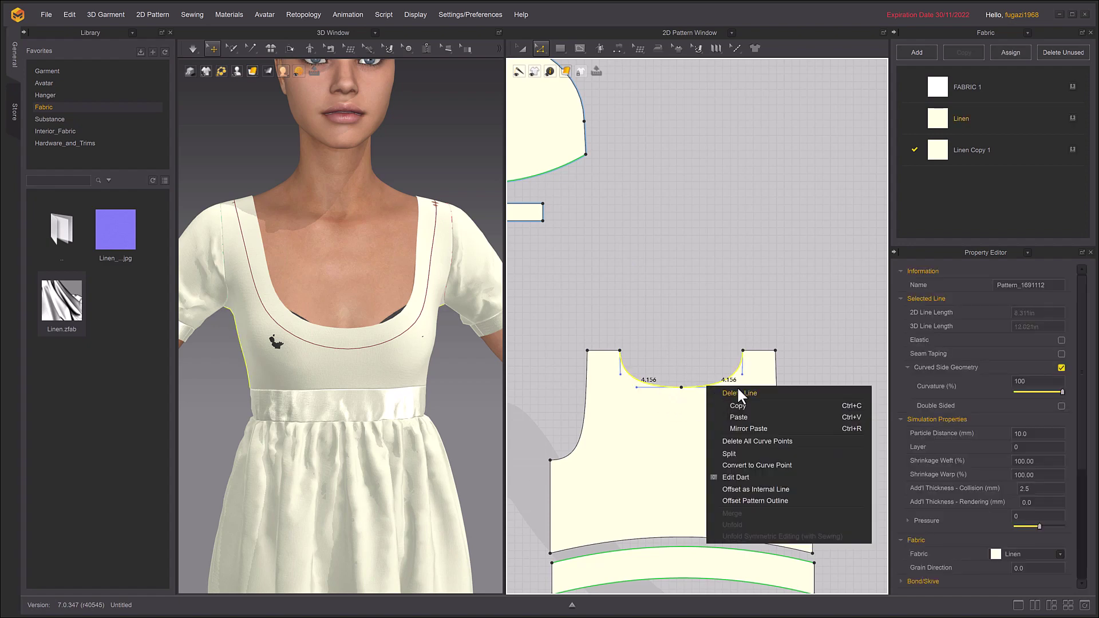
pyautogui.click(751, 489)
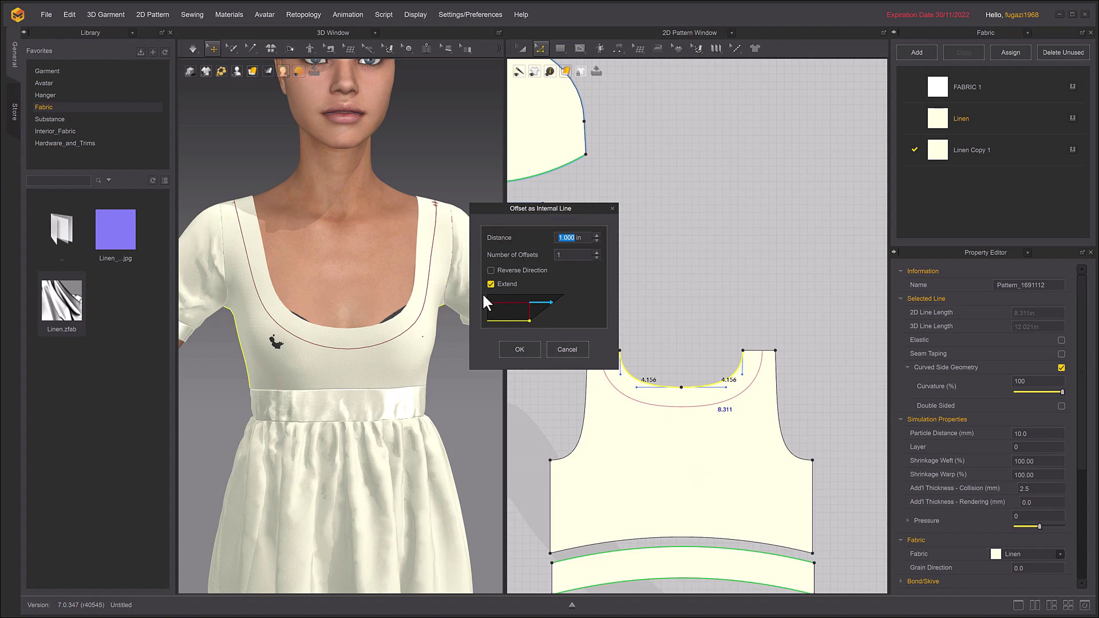
pyautogui.click(520, 348)
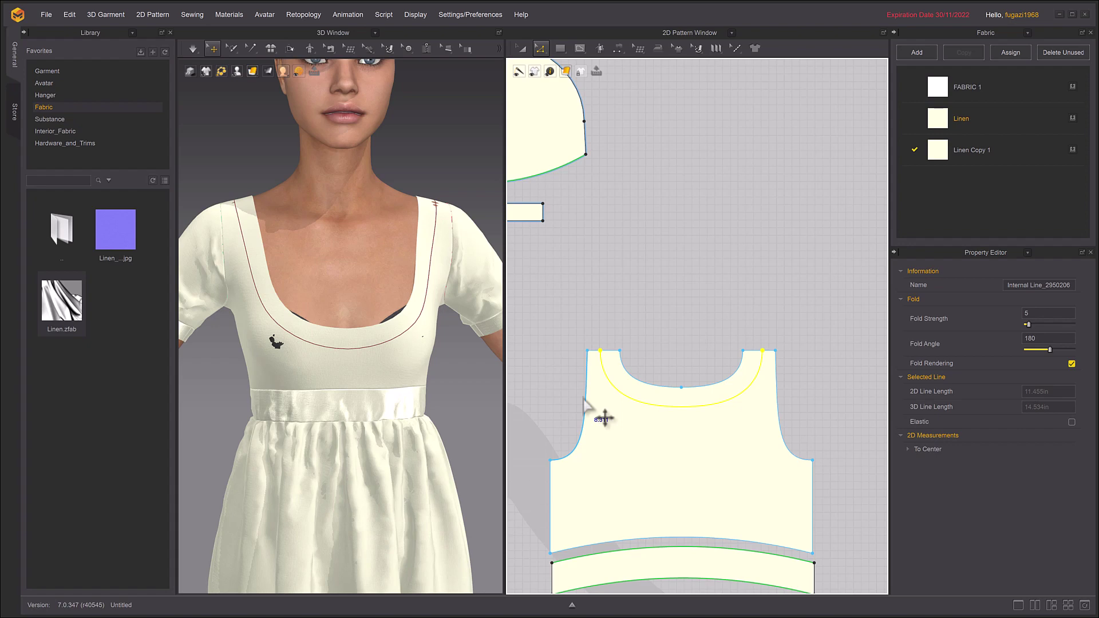
# - Trace the back neckline, shoulder edges and offset line as a new pattern piece, placing it directly above the back bodice
pyautogui.moveTo(691, 290); pyautogui.dragTo(717, 293, button='middle')
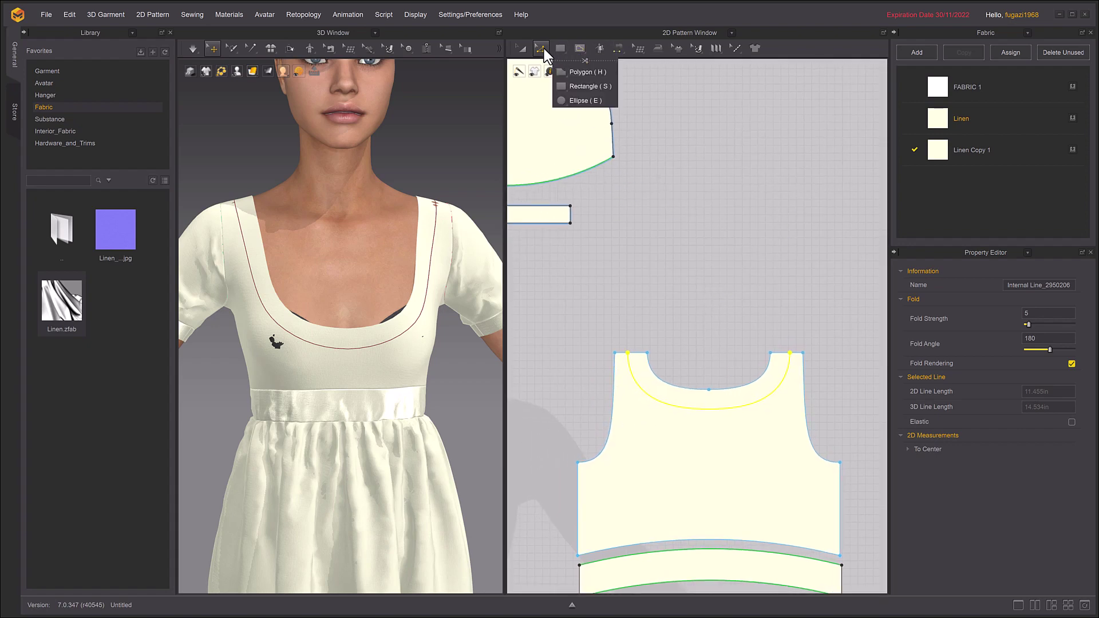
pyautogui.moveTo(542, 47)
pyautogui.click(555, 170)
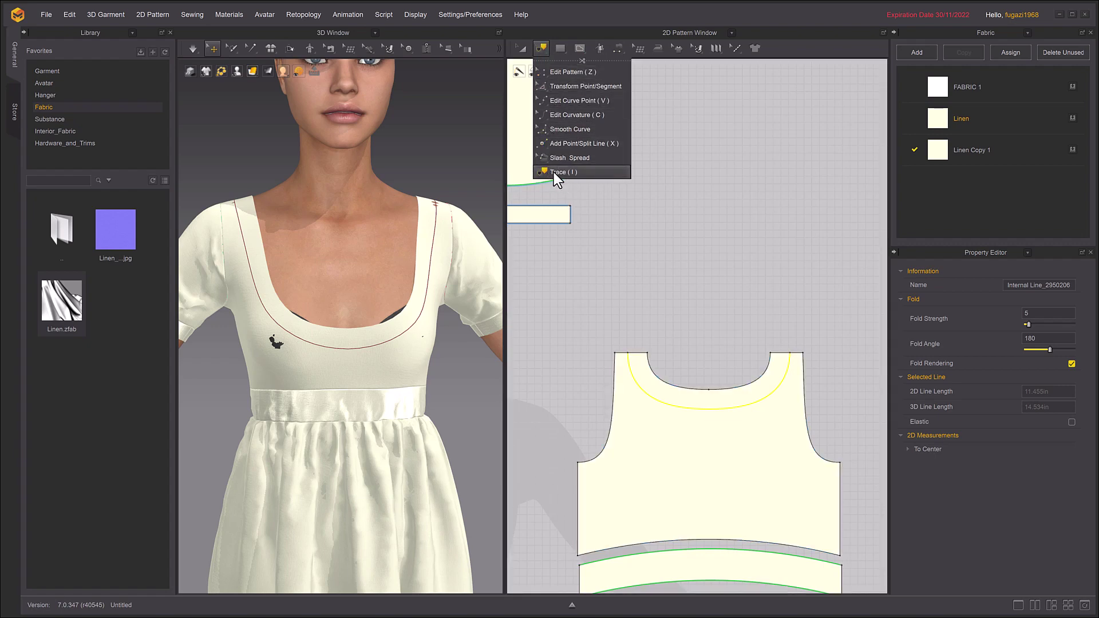
pyautogui.moveTo(704, 311); pyautogui.dragTo(701, 262, button='middle')
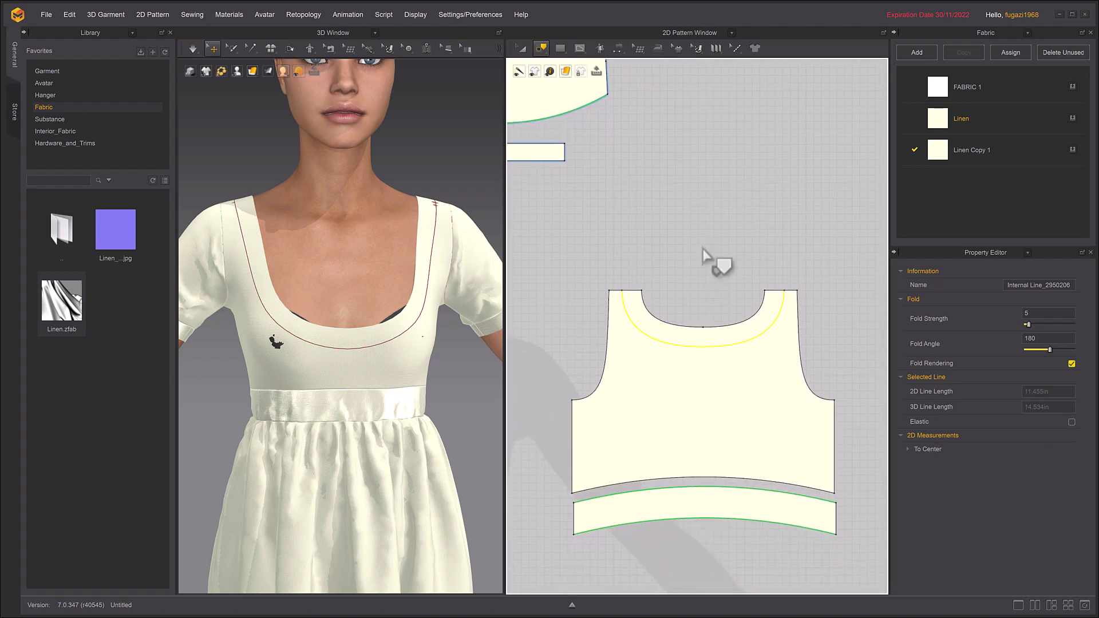
pyautogui.click(658, 311)
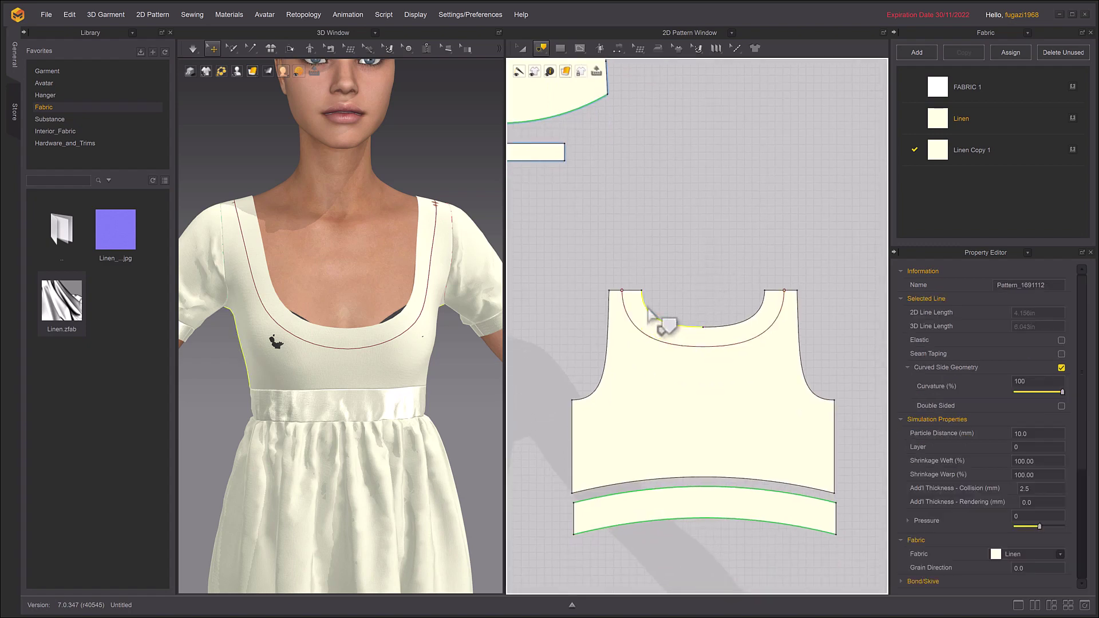
pyautogui.keyDown('shift'); pyautogui.click(722, 327); pyautogui.keyUp('shift')
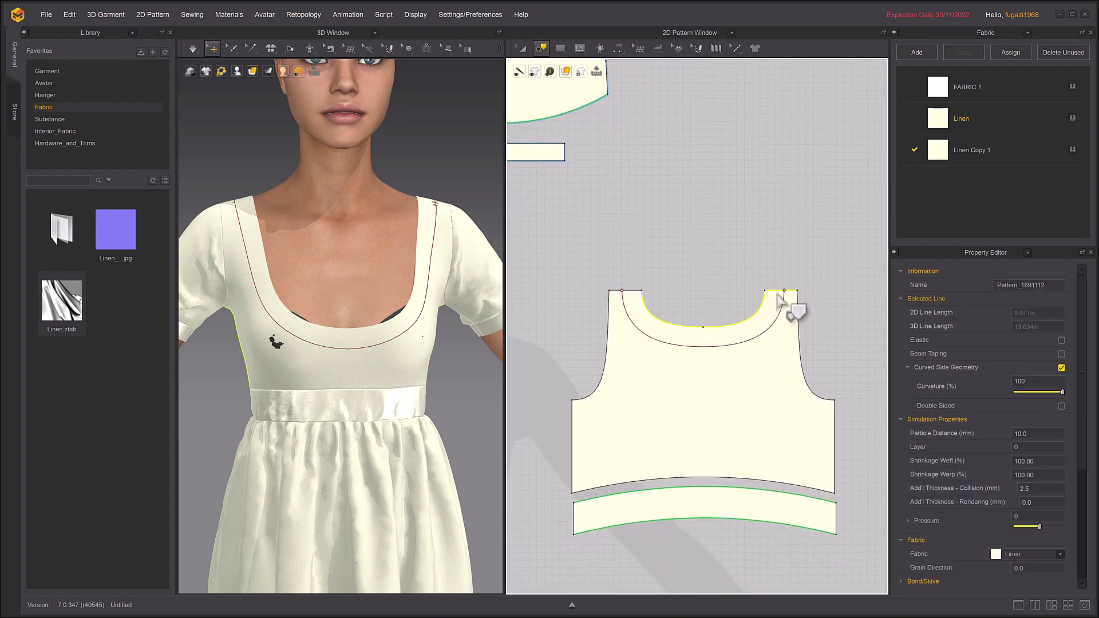
pyautogui.keyDown('shift'); pyautogui.click(627, 291); pyautogui.keyUp('shift')
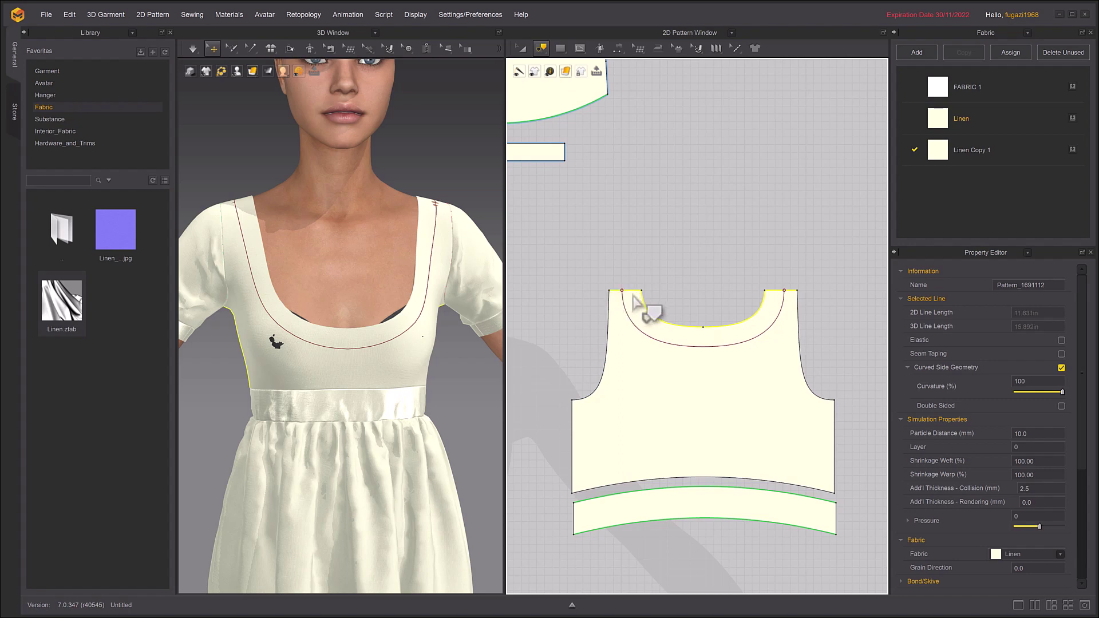
pyautogui.click(641, 336)
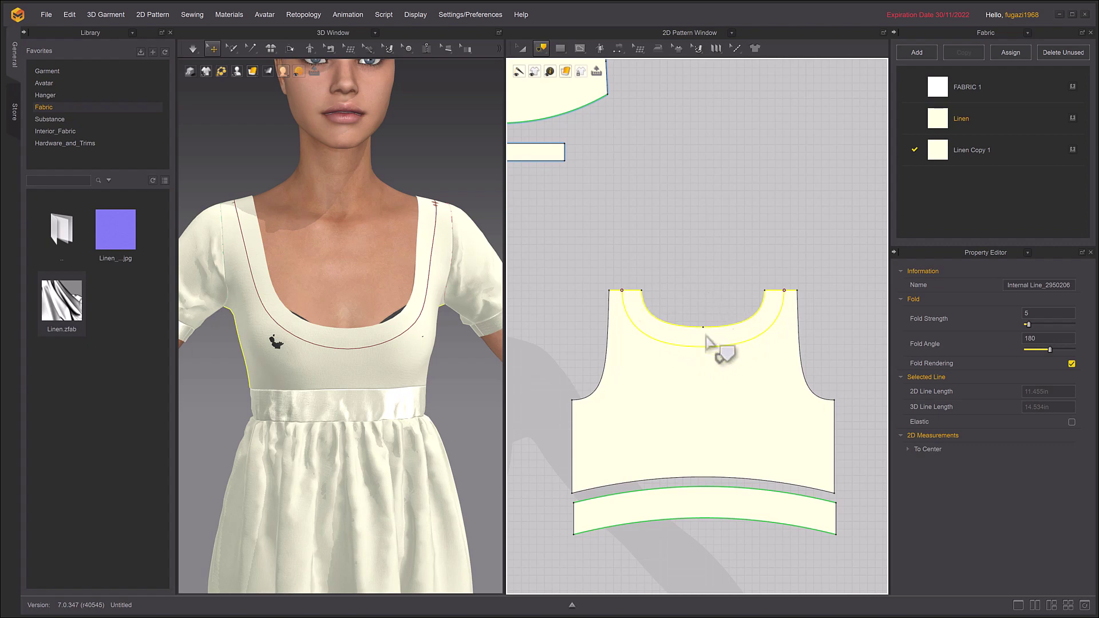
pyautogui.rightClick(754, 349)
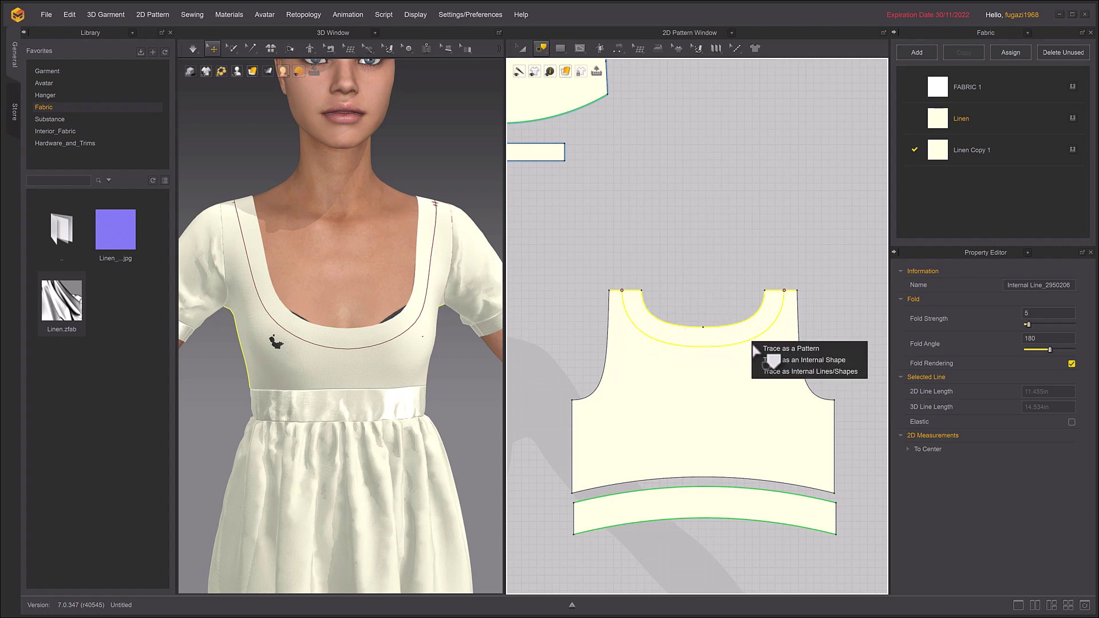
pyautogui.click(783, 347)
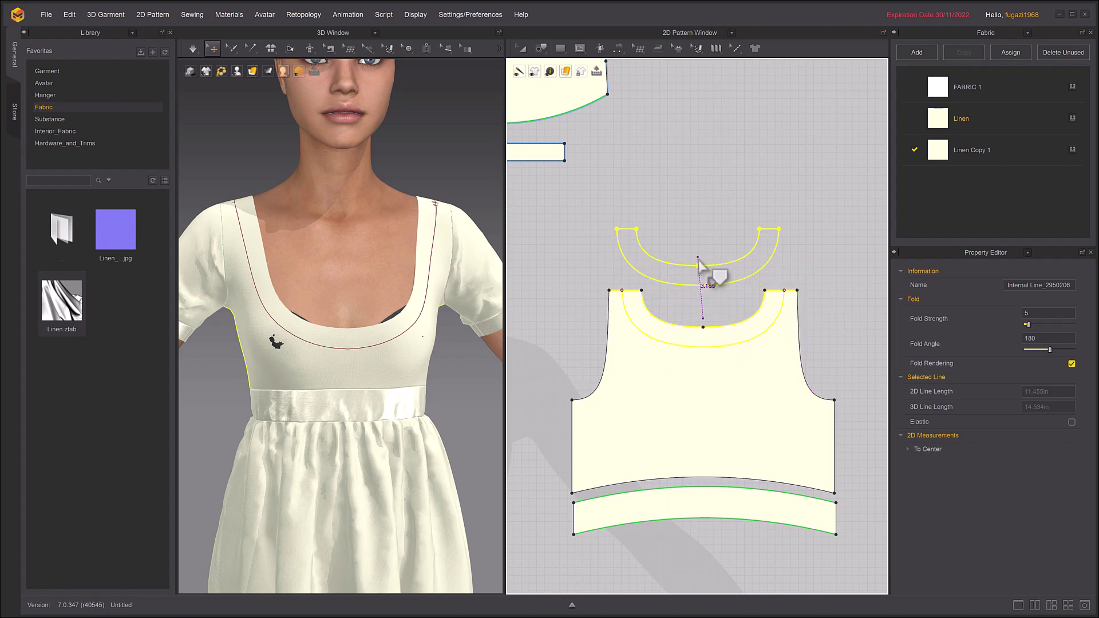
pyautogui.click(711, 303)
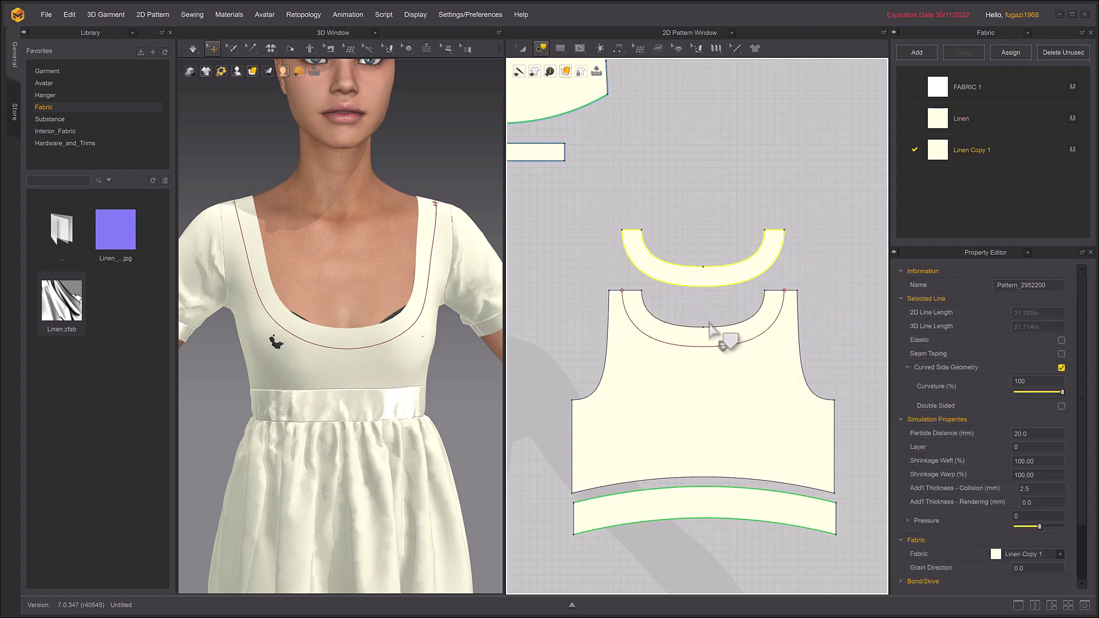
# - Trace the front neckline, shoulder edges and offset line as a new pattern piece, placing it directly above the front bodice
pyautogui.moveTo(457, 304); pyautogui.dragTo(404, 262, button='right')
pyautogui.scroll(-3, 404, 300)
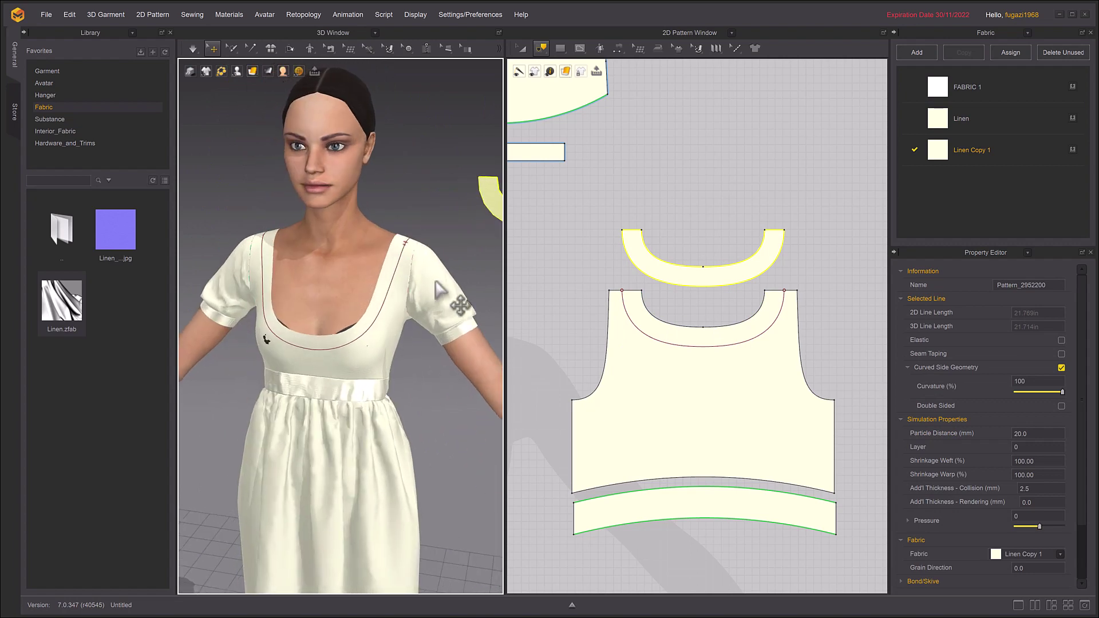
pyautogui.moveTo(611, 343); pyautogui.dragTo(853, 342, button='middle')
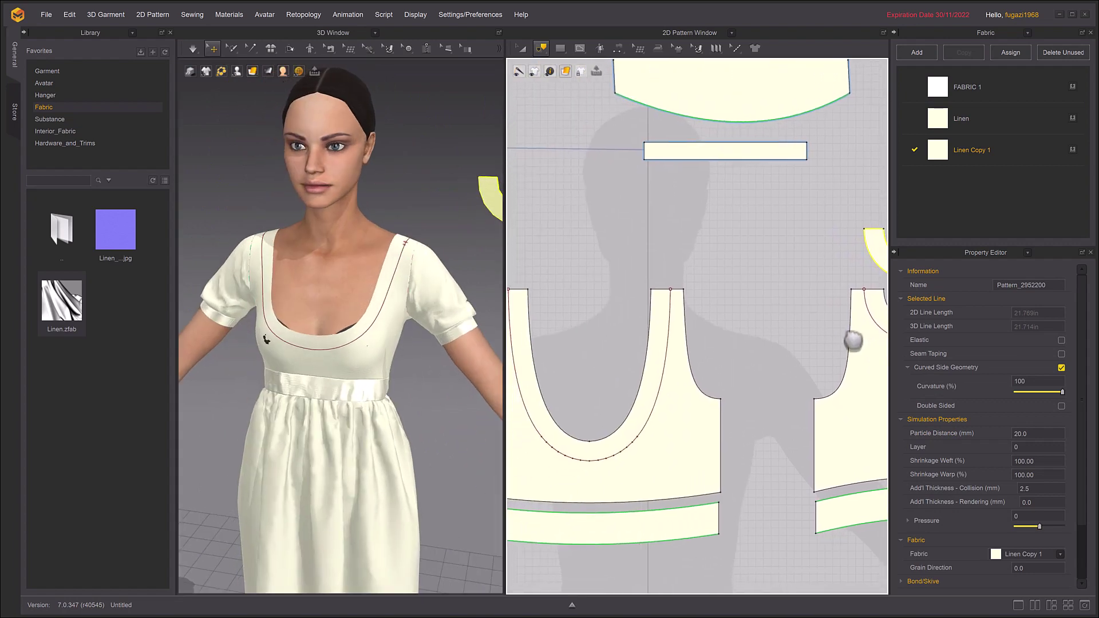
pyautogui.click(672, 325)
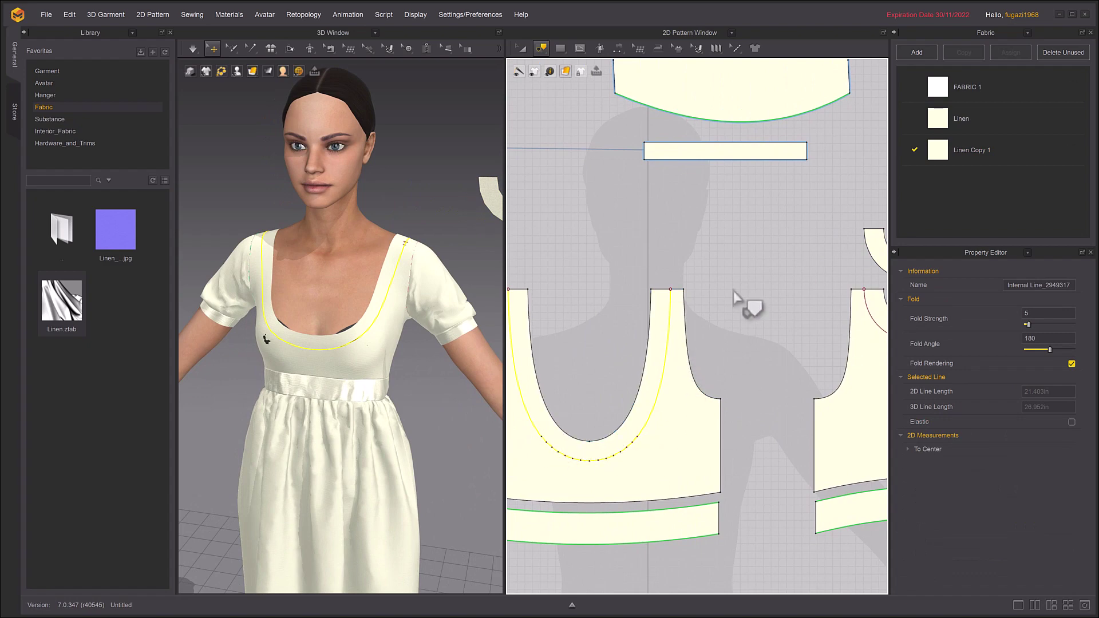
pyautogui.moveTo(766, 340); pyautogui.dragTo(806, 342, button='middle')
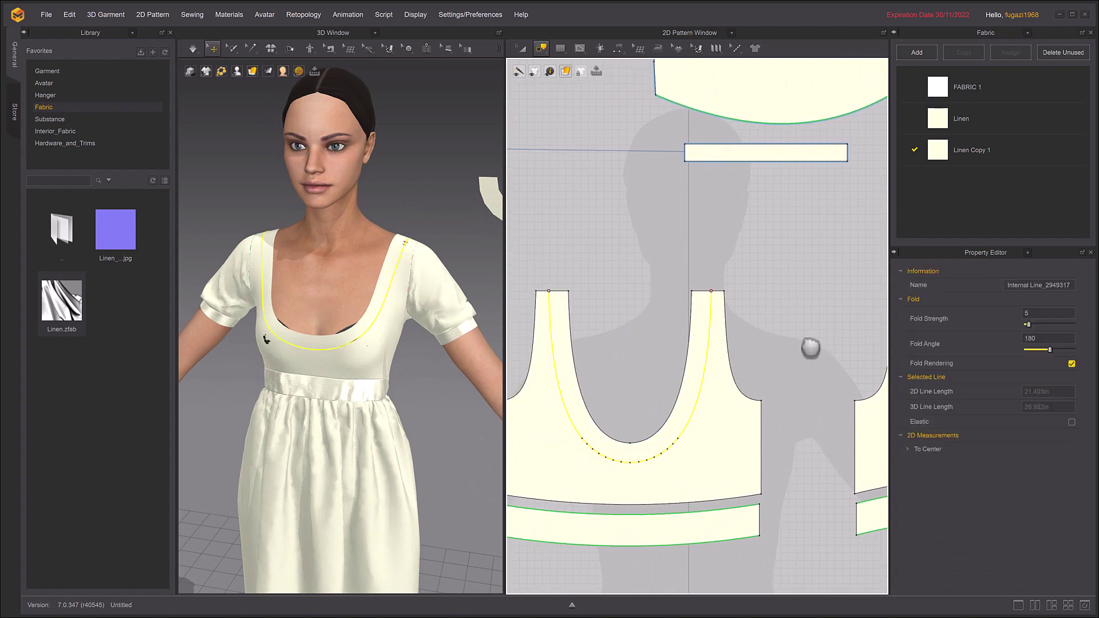
pyautogui.keyDown('shift'); pyautogui.click(565, 293); pyautogui.keyUp('shift')
pyautogui.keyDown('shift'); pyautogui.click(570, 314); pyautogui.keyUp('shift')
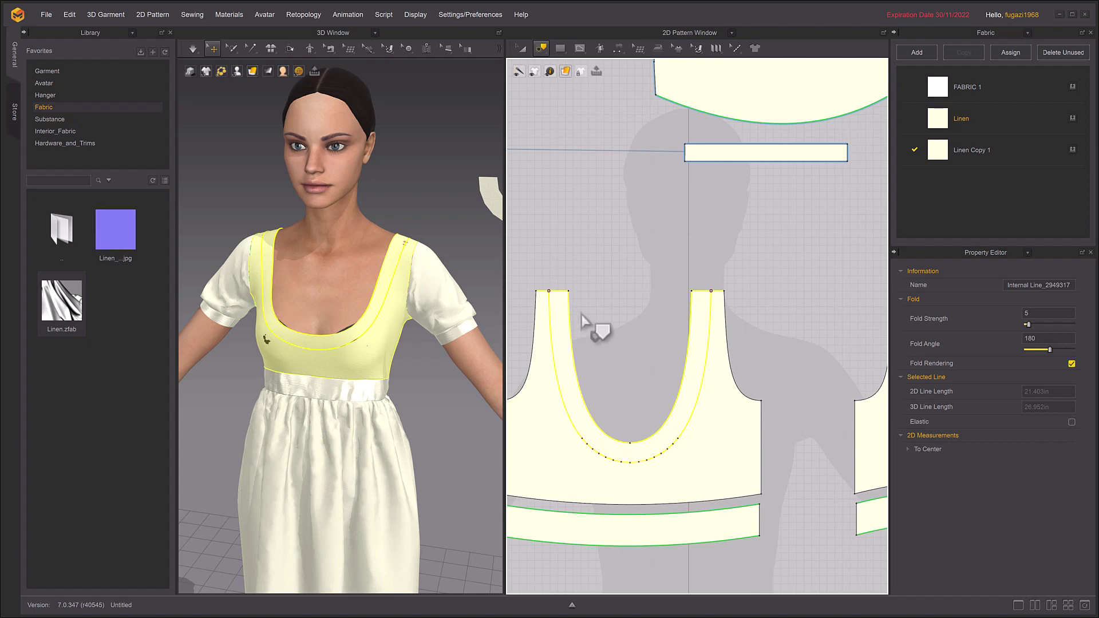
pyautogui.rightClick(570, 297)
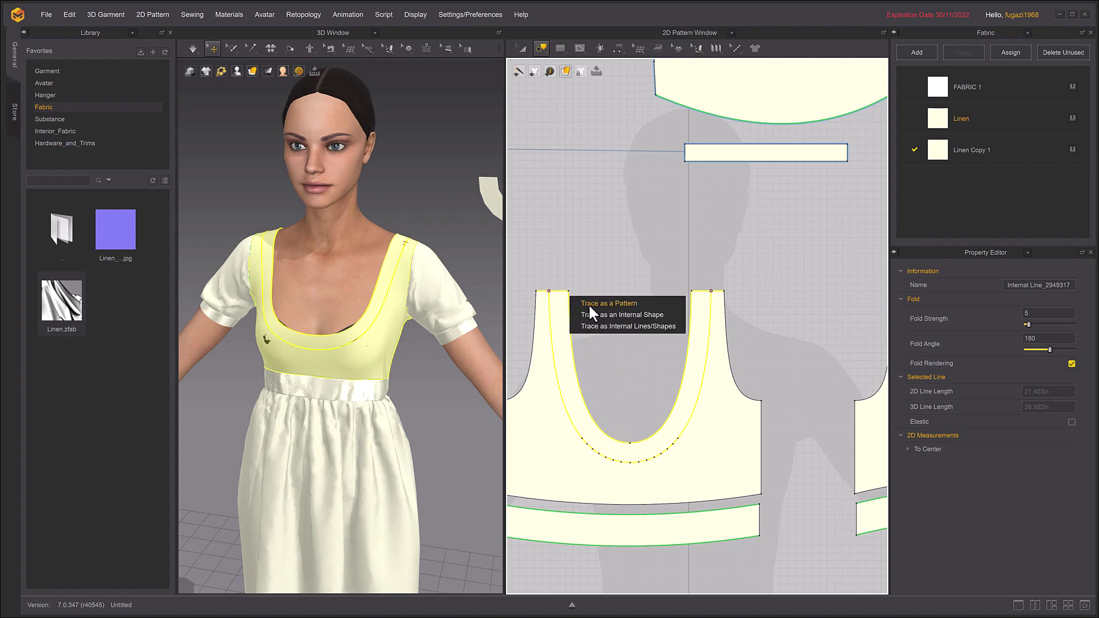
pyautogui.click(589, 302)
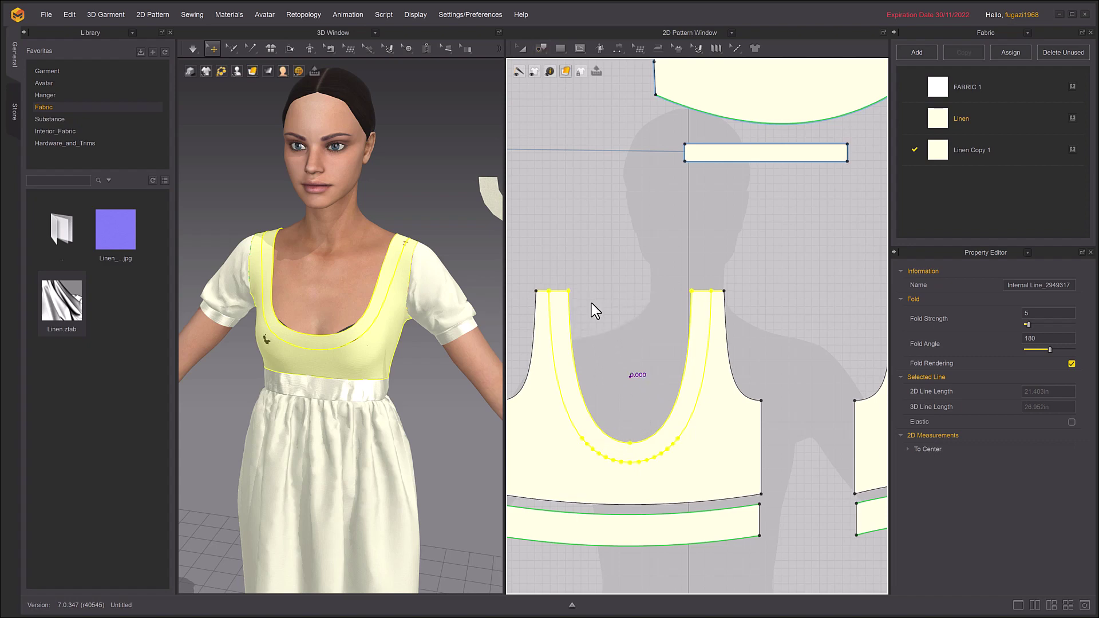
pyautogui.click(639, 276)
pyautogui.scroll(-2, 641, 286)
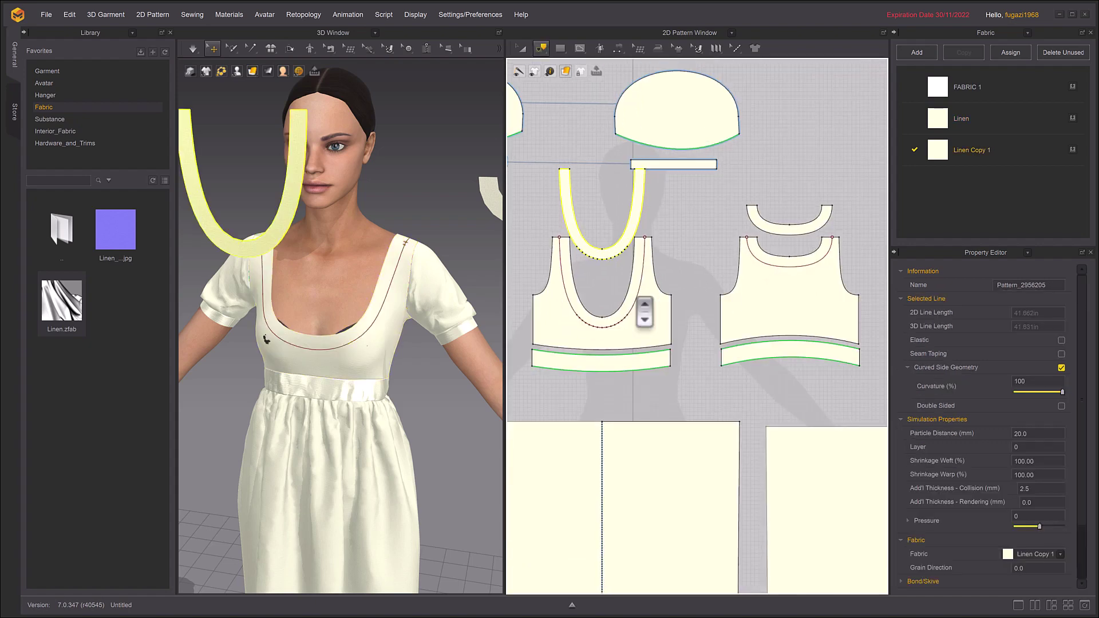
pyautogui.moveTo(650, 311); pyautogui.dragTo(685, 325, button='middle')
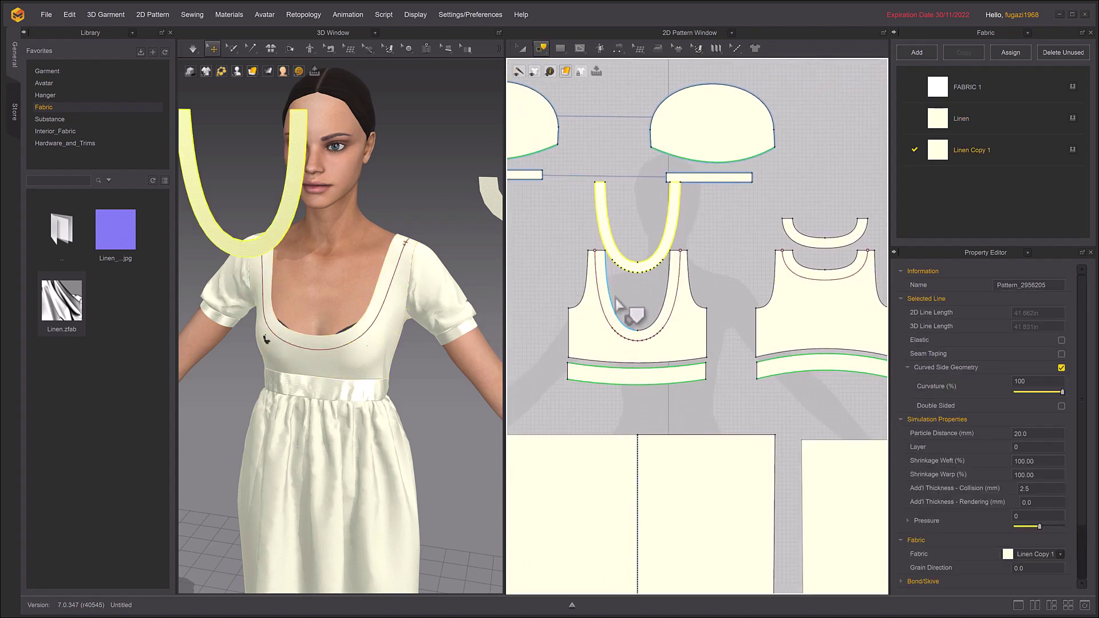
# - Sew the front neckline band's inner curve to the front bodice's neckline with Free Sewing
pyautogui.moveTo(619, 297); pyautogui.dragTo(614, 312, button='middle')
pyautogui.click(620, 45)
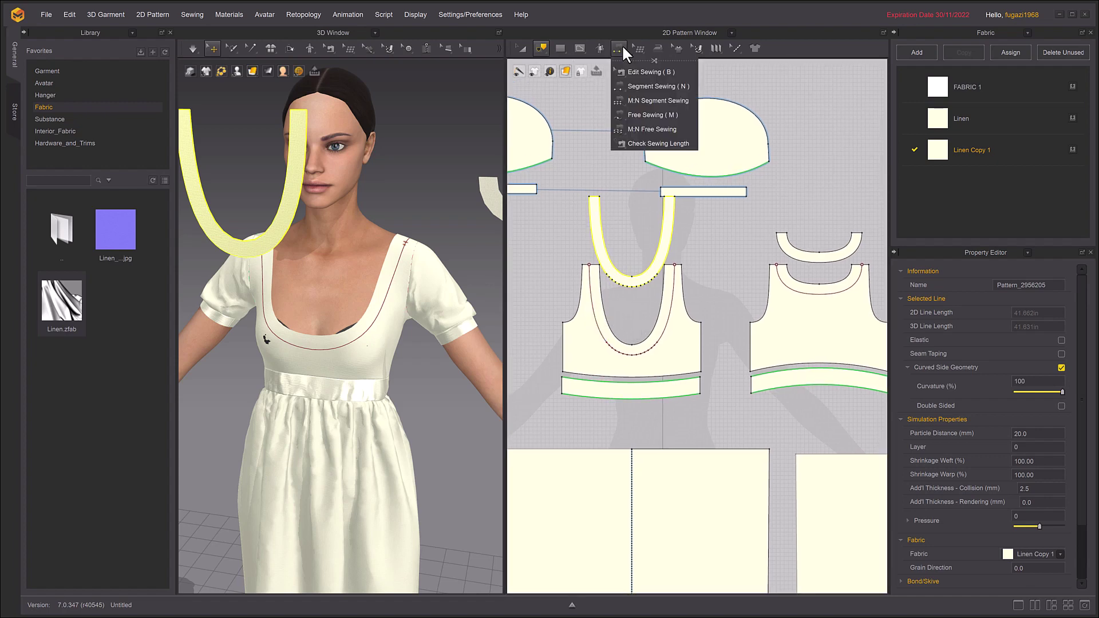
pyautogui.click(651, 114)
pyautogui.click(600, 197)
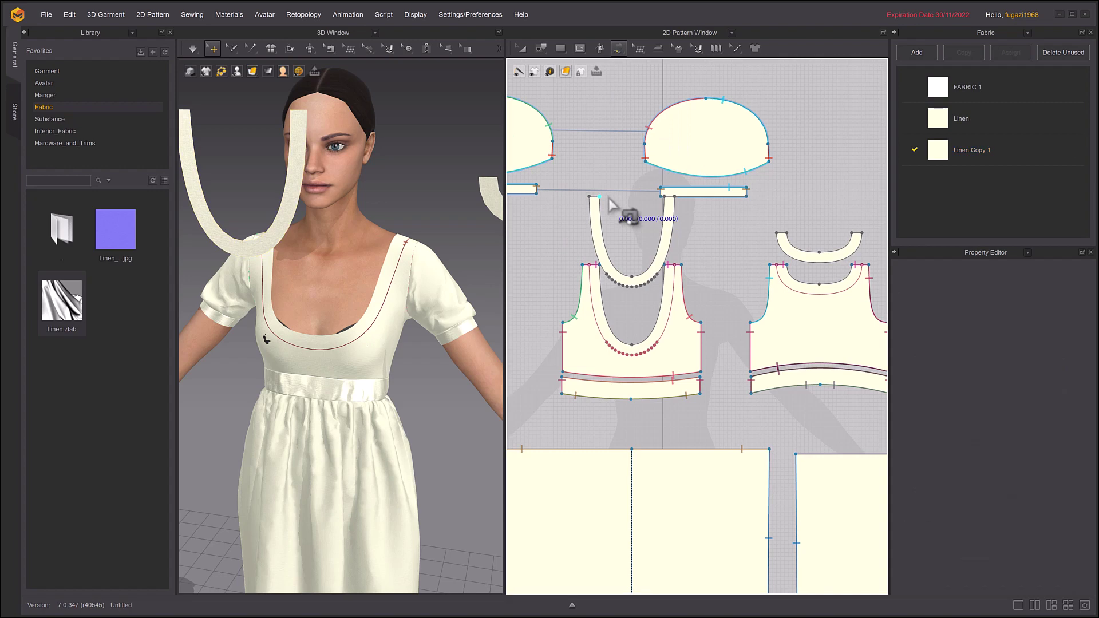
pyautogui.click(662, 199)
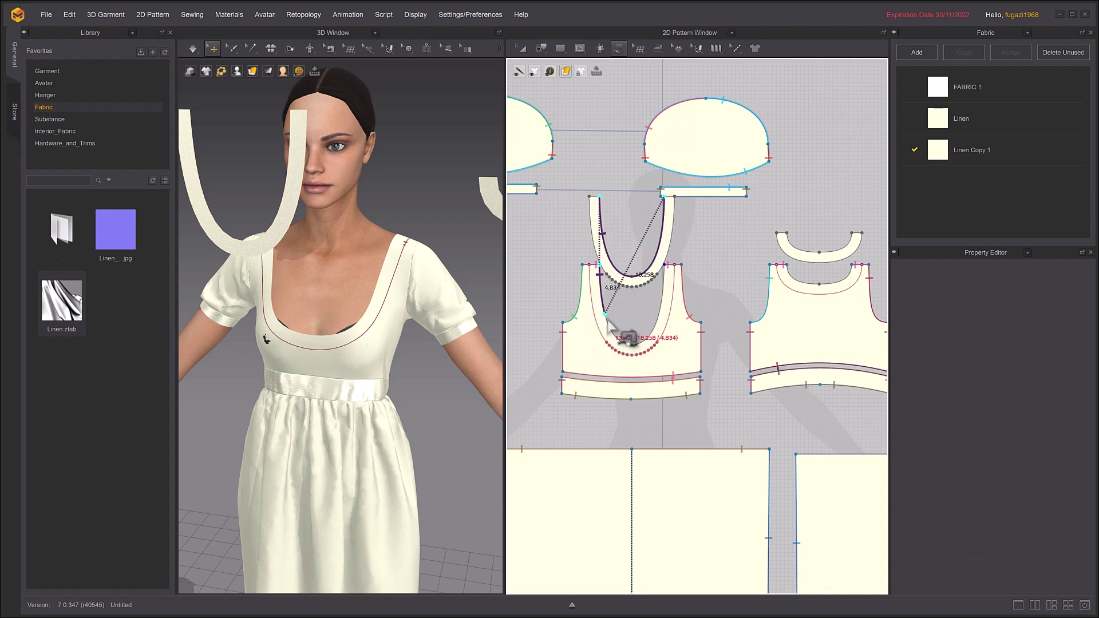
pyautogui.click(664, 267)
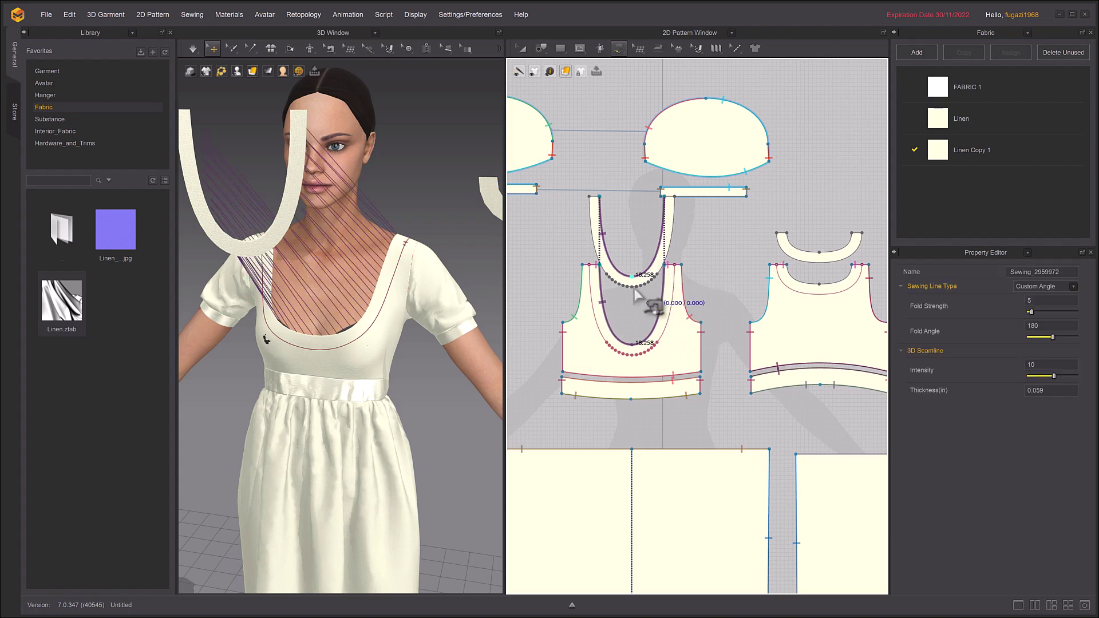
# - Sew the back neckline band's inner curve to the back bodice's neckline with Free Sewing
pyautogui.moveTo(676, 285); pyautogui.dragTo(593, 306, button='middle')
pyautogui.click(700, 256)
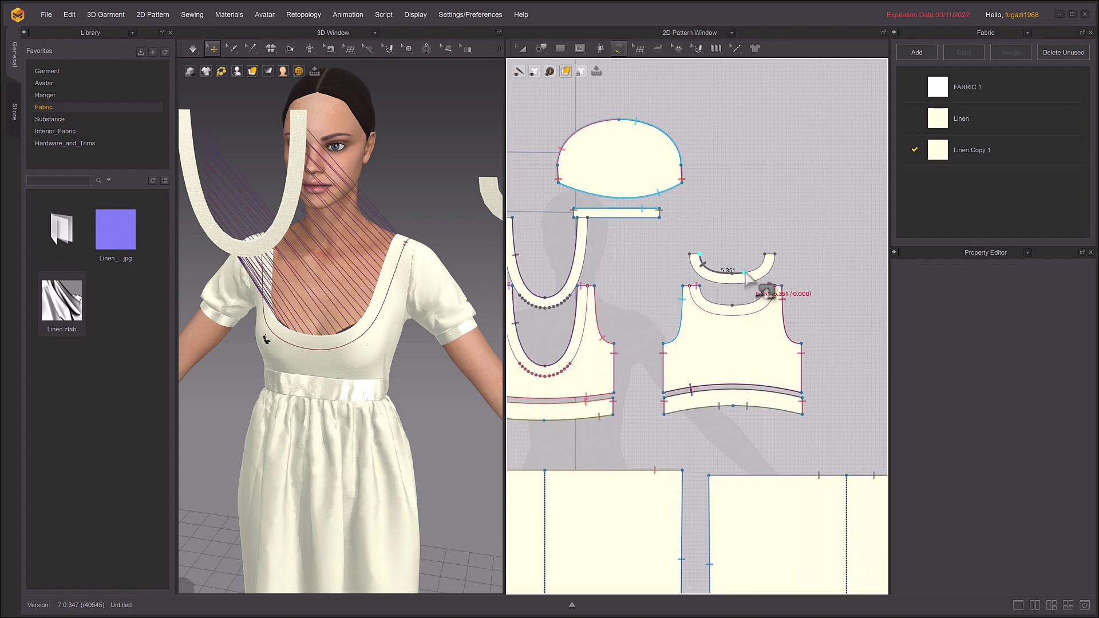
pyautogui.click(765, 254)
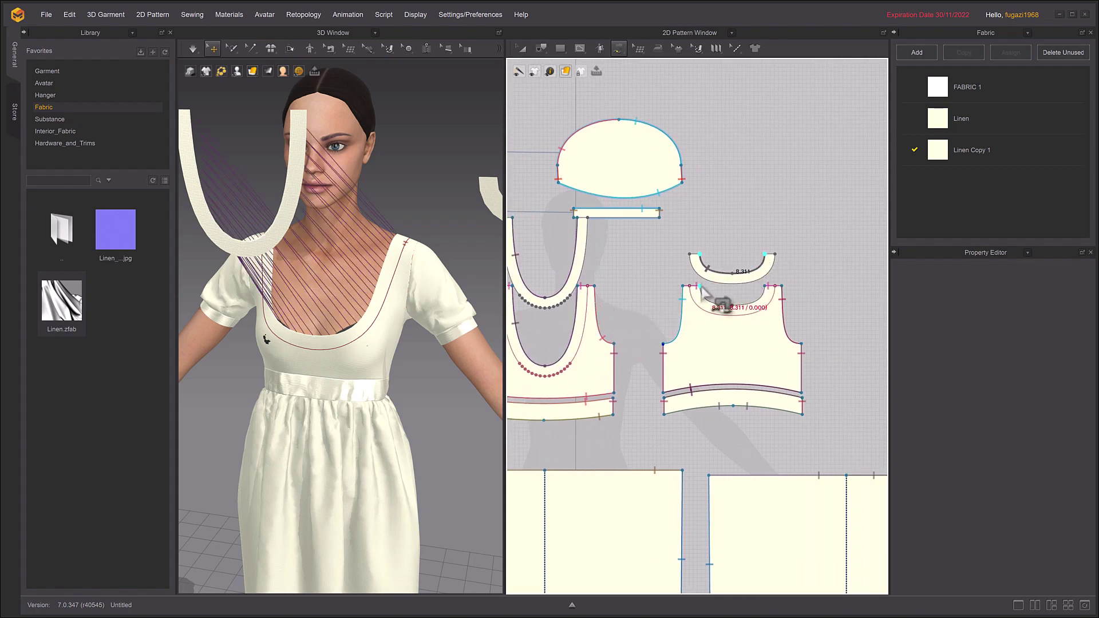
pyautogui.click(770, 298)
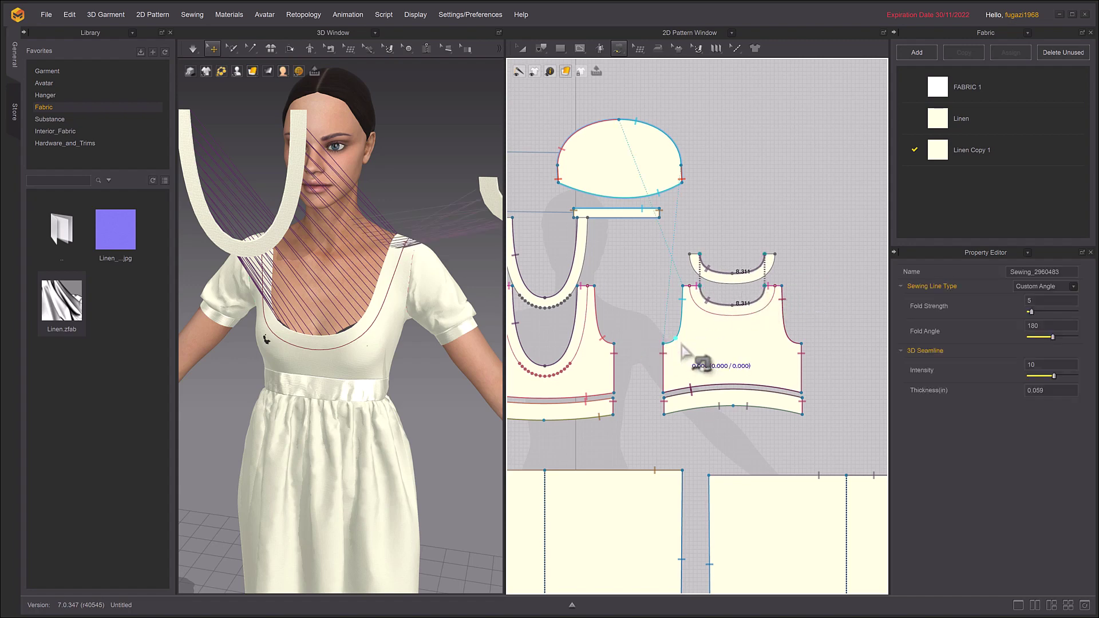
# - Superimpose the front neckline band over the front bodice in the 3D view
pyautogui.scroll(-2, 687, 354)
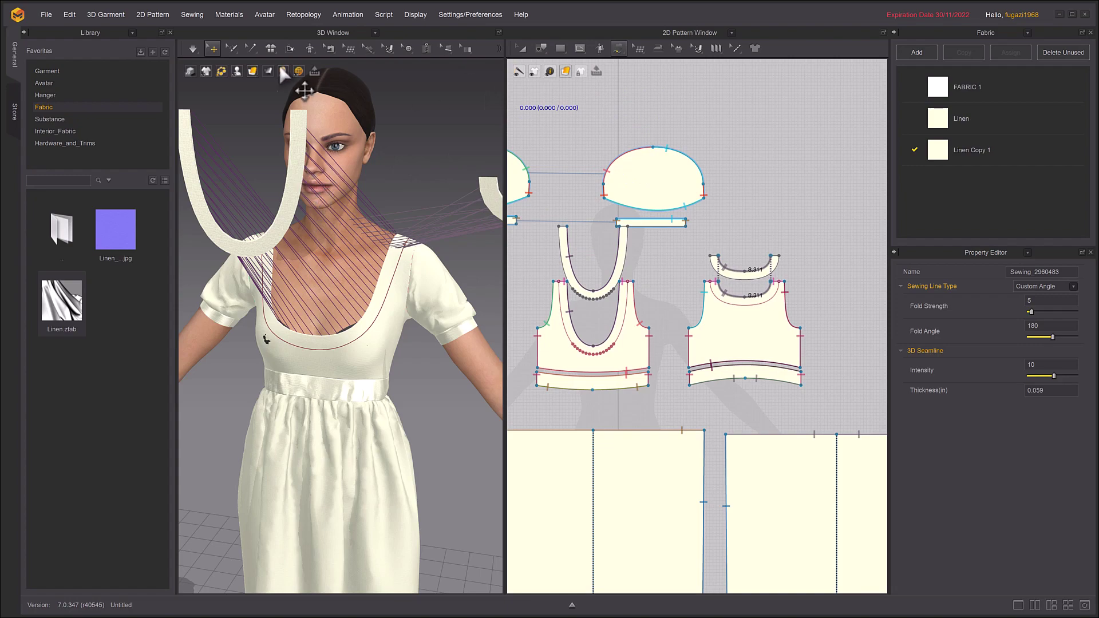
pyautogui.click(289, 229)
pyautogui.moveTo(317, 229); pyautogui.dragTo(352, 211, button='right')
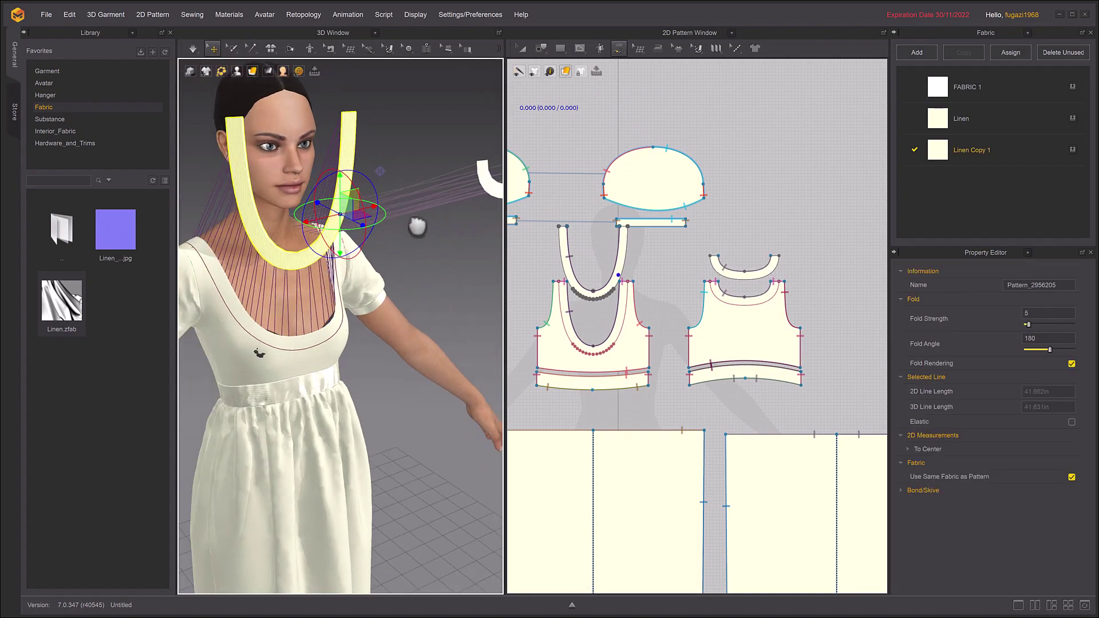
pyautogui.moveTo(481, 236); pyautogui.dragTo(486, 312, button='right')
pyautogui.rightClick(410, 281)
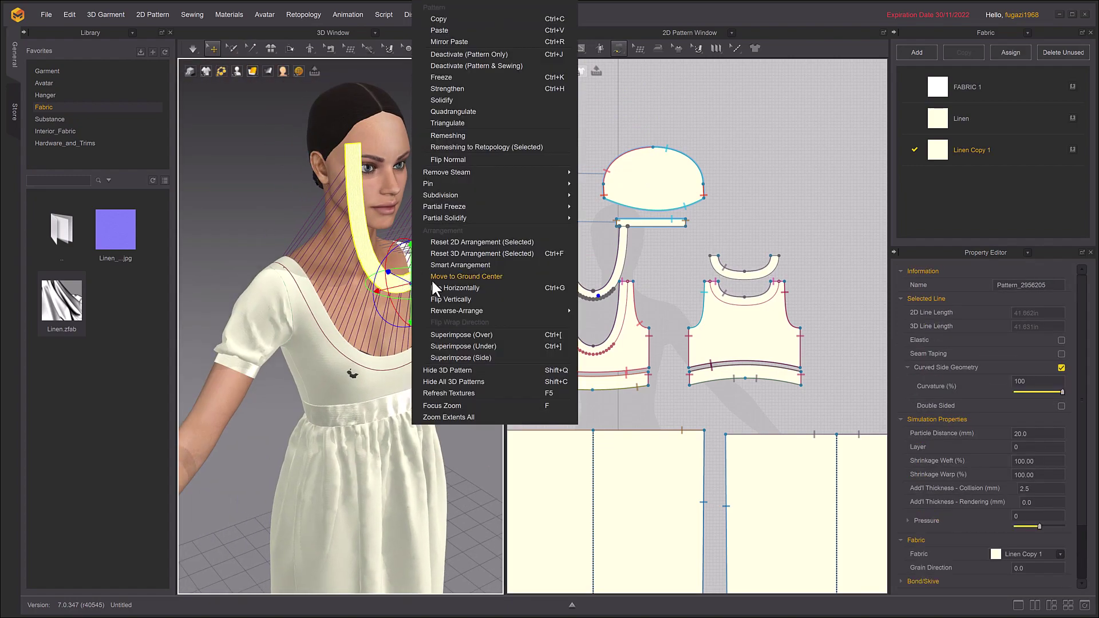
pyautogui.click(471, 334)
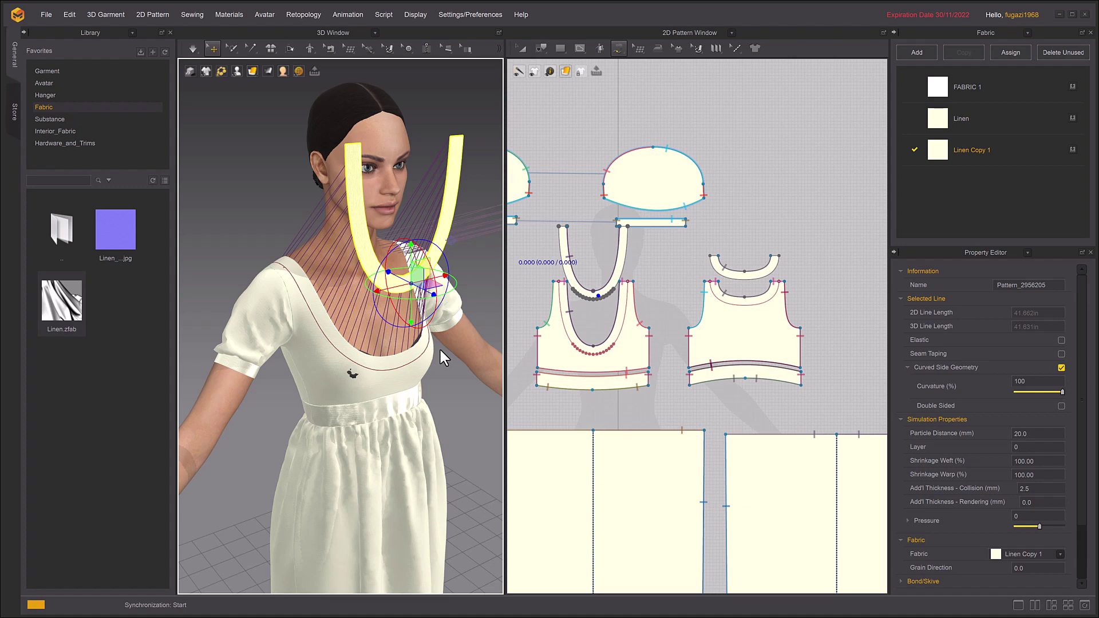
# - Superimpose the back neckline band over the back bodice in the 3D view
pyautogui.moveTo(445, 324); pyautogui.dragTo(415, 311, button='right')
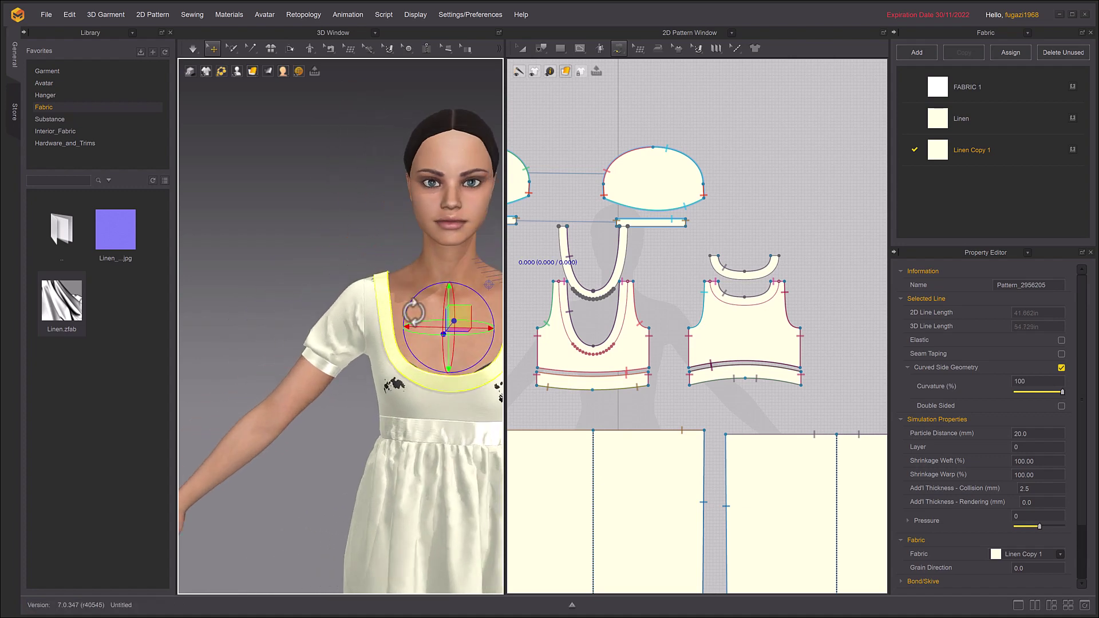
pyautogui.moveTo(445, 311); pyautogui.dragTo(312, 311, button='middle')
pyautogui.moveTo(341, 308); pyautogui.dragTo(301, 303, button='right')
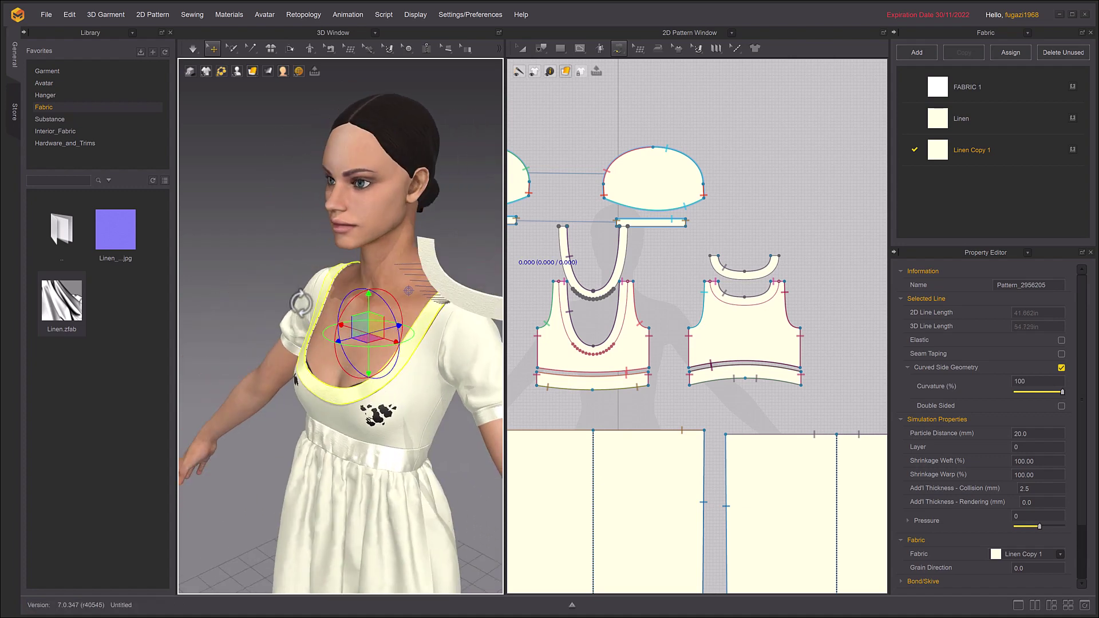
pyautogui.click(443, 286)
pyautogui.rightClick(453, 289)
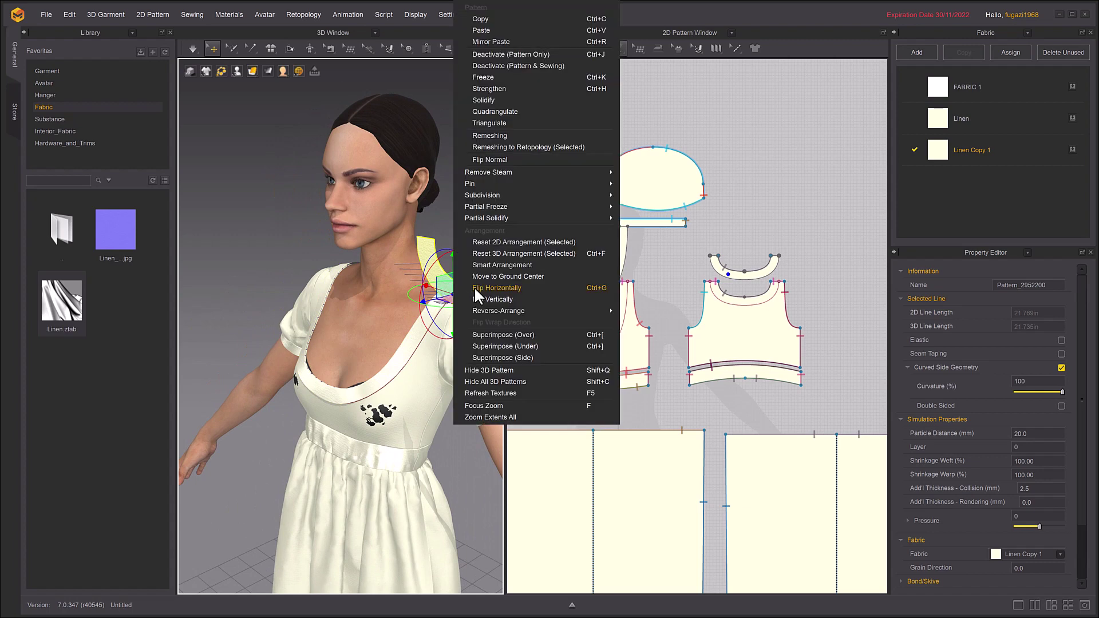
pyautogui.click(498, 335)
# - Set the simulation Layer of both the front and back neckline bands to 1
pyautogui.moveTo(497, 331); pyautogui.dragTo(95, 353, button='right')
pyautogui.moveTo(245, 379); pyautogui.dragTo(251, 337, button='middle')
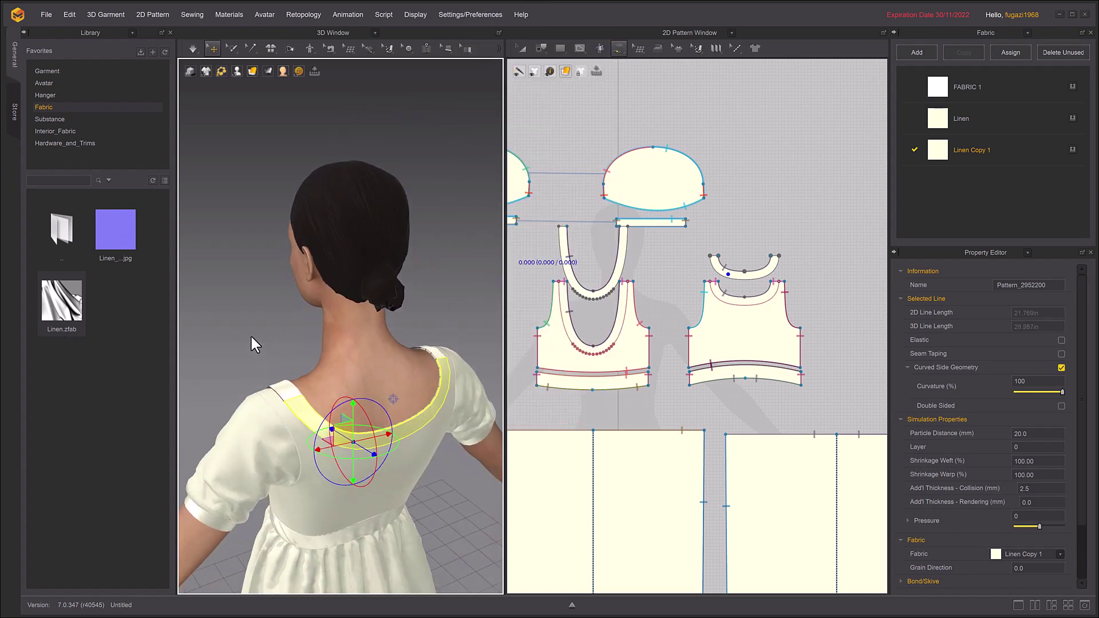
pyautogui.click(288, 390)
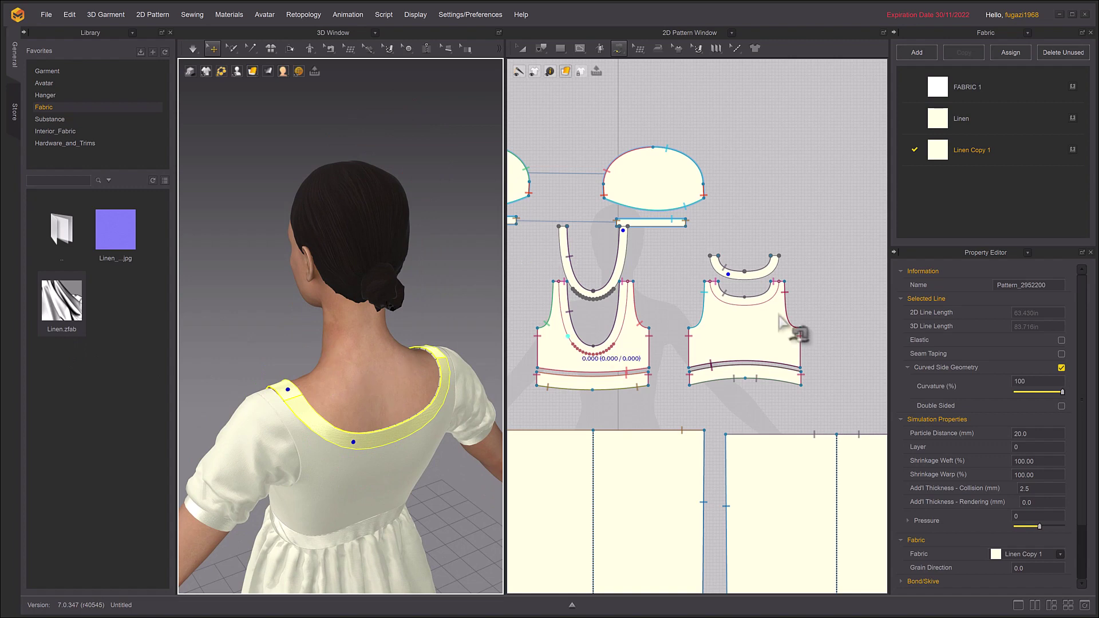
pyautogui.click(1030, 449)
pyautogui.write('1')
# - Simulate the garment and tug the front neckline band near the shoulder to settle it on the bodice
pyautogui.moveTo(464, 319)
pyautogui.mouseDown(button='right')
pyautogui.moveTo(380, 367)
pyautogui.moveTo(426, 358)
pyautogui.moveTo(415, 339)
pyautogui.moveTo(328, 371)
pyautogui.moveTo(467, 332)
pyautogui.mouseUp(button='right')
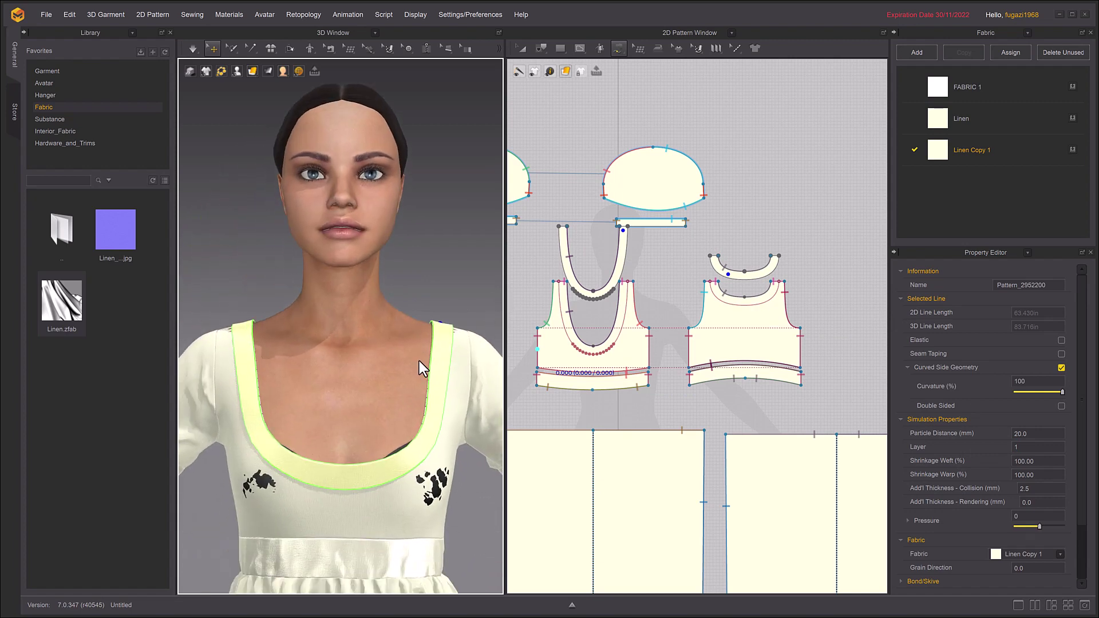
pyautogui.moveTo(420, 364); pyautogui.dragTo(390, 376, button='right')
pyautogui.press('space')
pyautogui.click(390, 375)
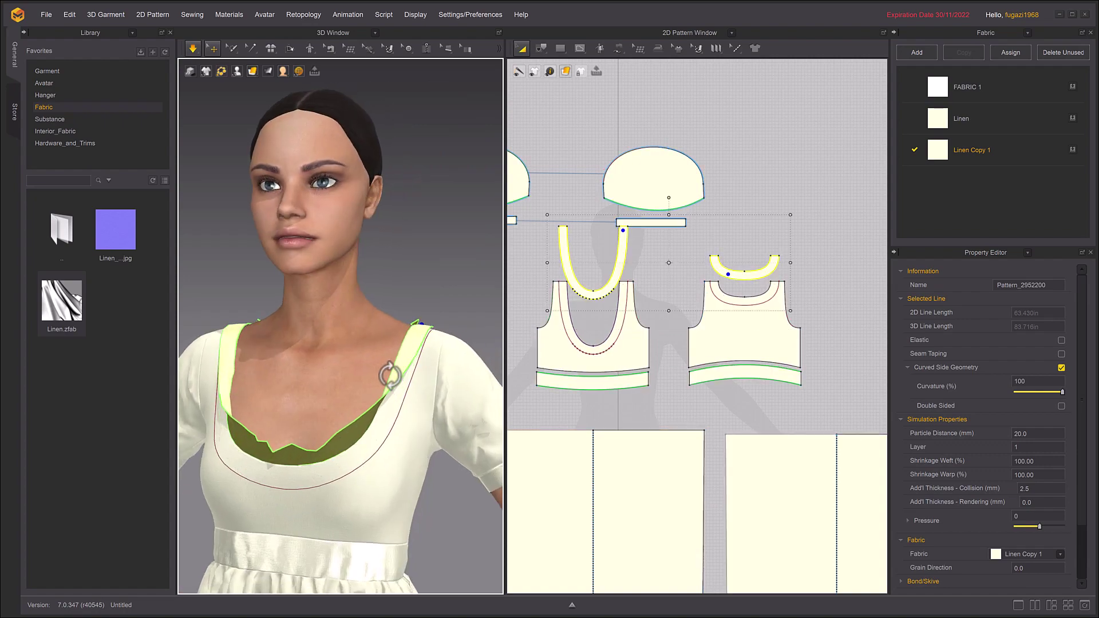
pyautogui.moveTo(392, 372); pyautogui.dragTo(268, 408, button='right')
pyautogui.moveTo(322, 390); pyautogui.dragTo(258, 383, button='middle')
pyautogui.moveTo(382, 356); pyautogui.dragTo(413, 358)
pyautogui.moveTo(422, 360); pyautogui.dragTo(558, 335, button='right')
pyautogui.click(618, 49)
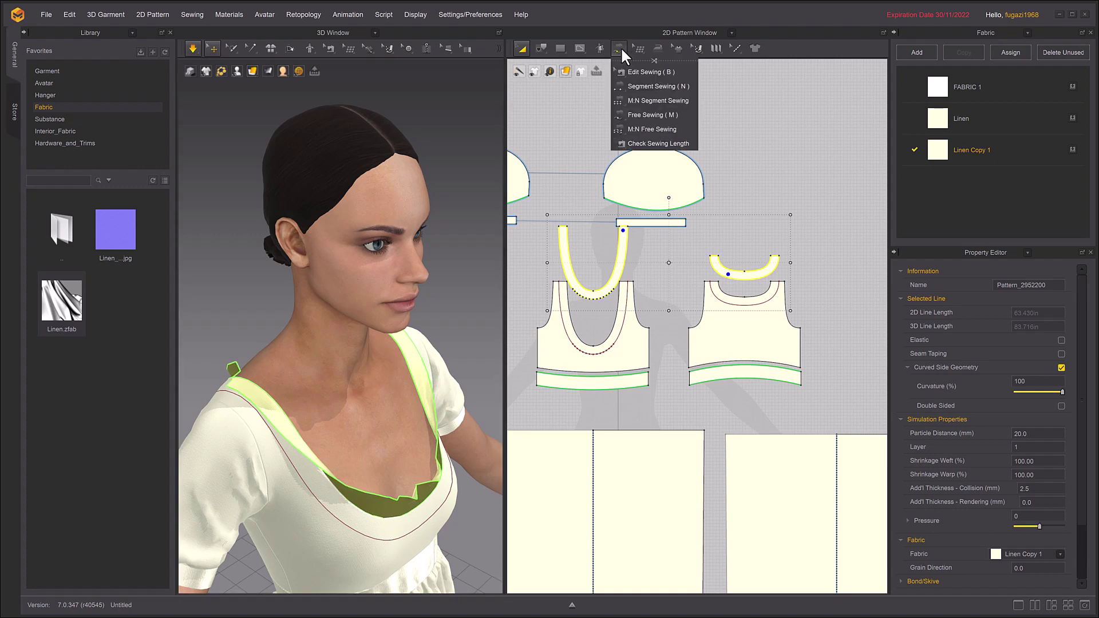
pyautogui.click(621, 47)
pyautogui.click(629, 87)
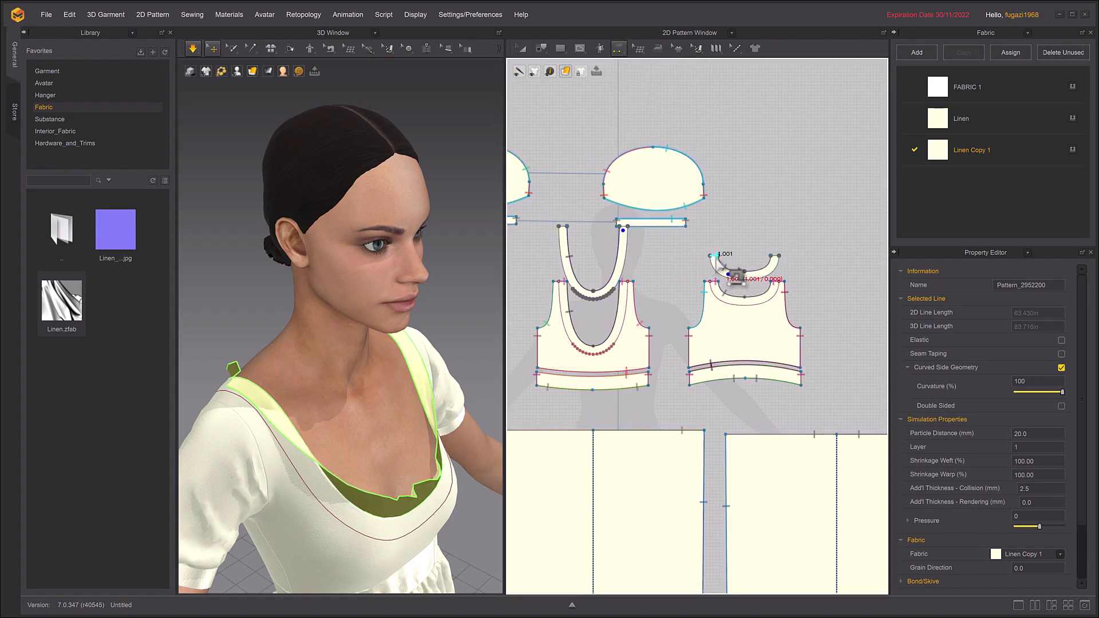
pyautogui.click(720, 262)
pyautogui.scroll(5, 664, 269)
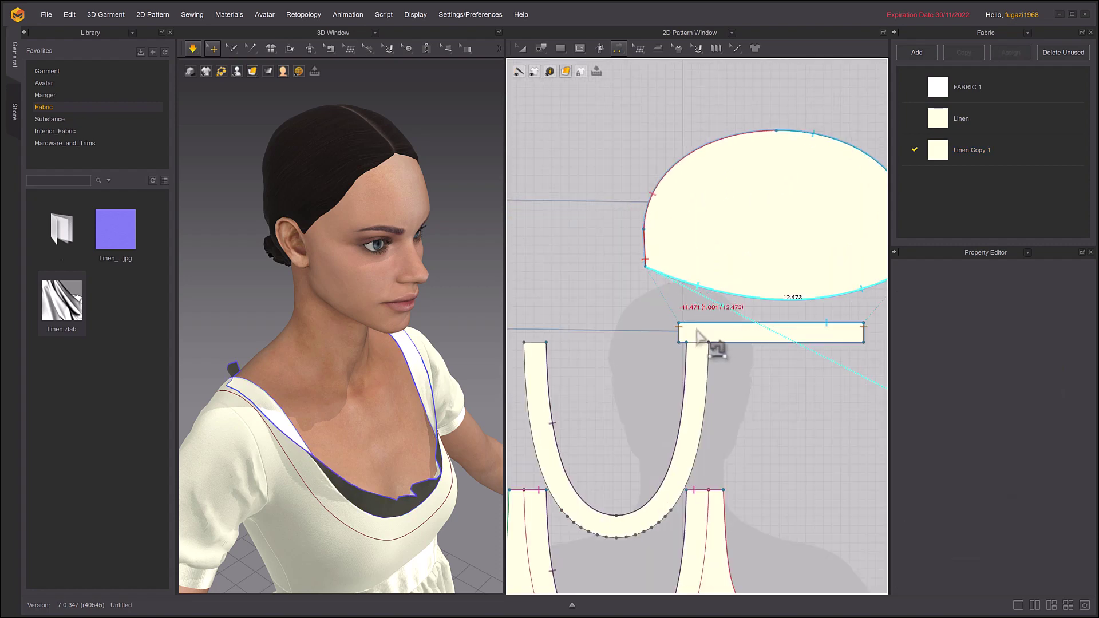
pyautogui.click(698, 337)
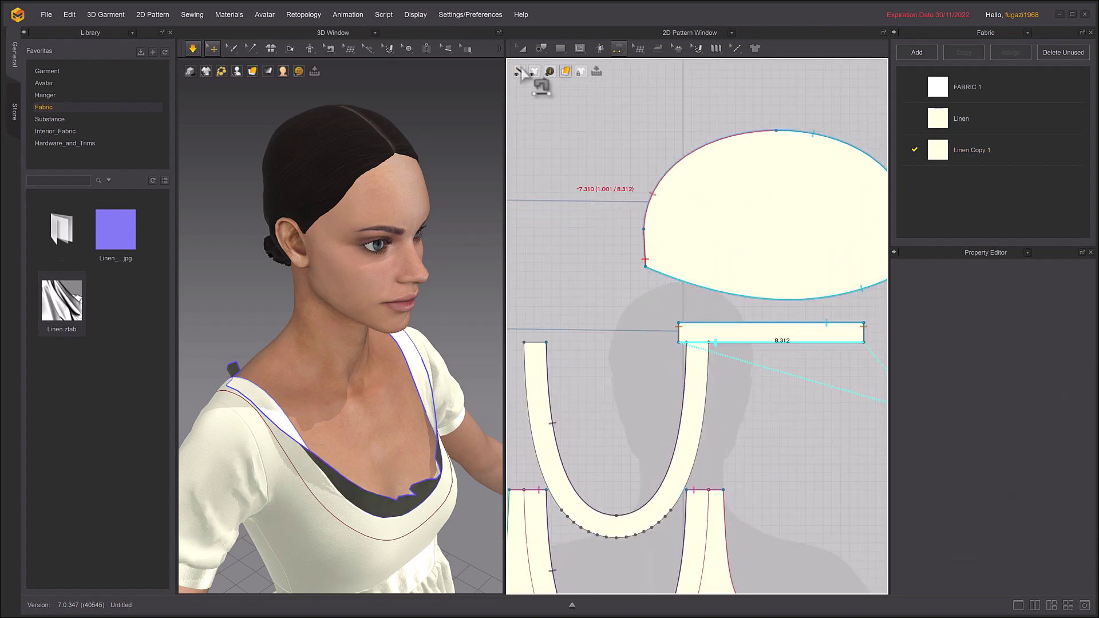
# - Move the front neckline band pattern slightly down so its shoulder edge clears the sleeve band piece
pyautogui.click(521, 48)
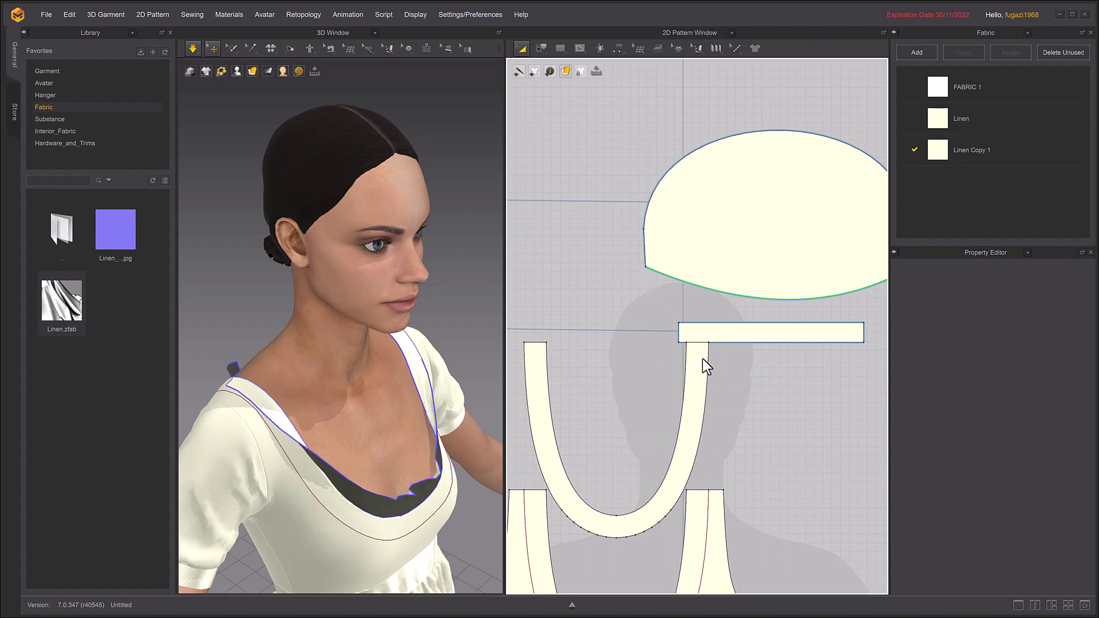
pyautogui.moveTo(695, 362); pyautogui.dragTo(697, 382)
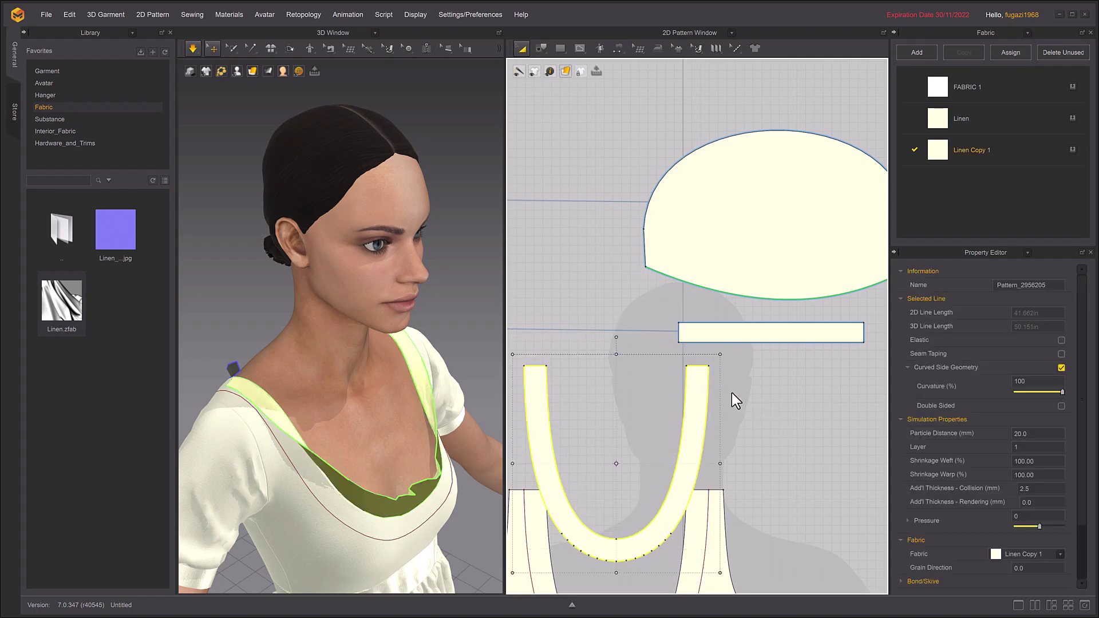
pyautogui.moveTo(784, 418); pyautogui.dragTo(650, 374, button='middle')
pyautogui.scroll(-3, 610, 172)
# - Sew both shoulder edges of the front neckline band to the back band's matching edges with Segment Sewing, and simulate the garment
pyautogui.click(619, 48)
pyautogui.click(635, 86)
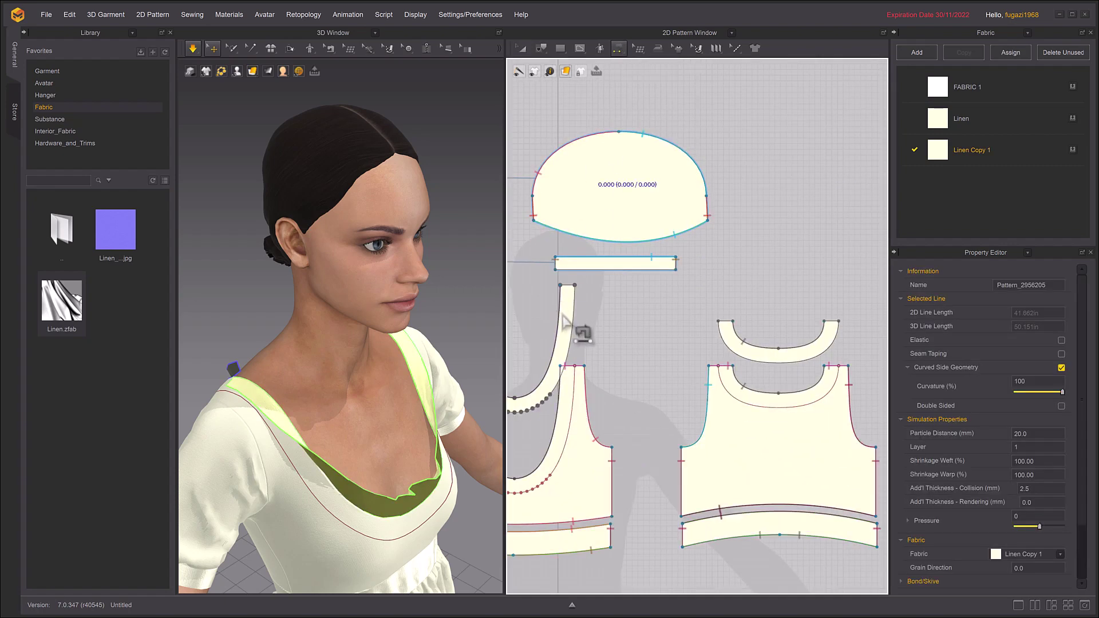
pyautogui.click(732, 323)
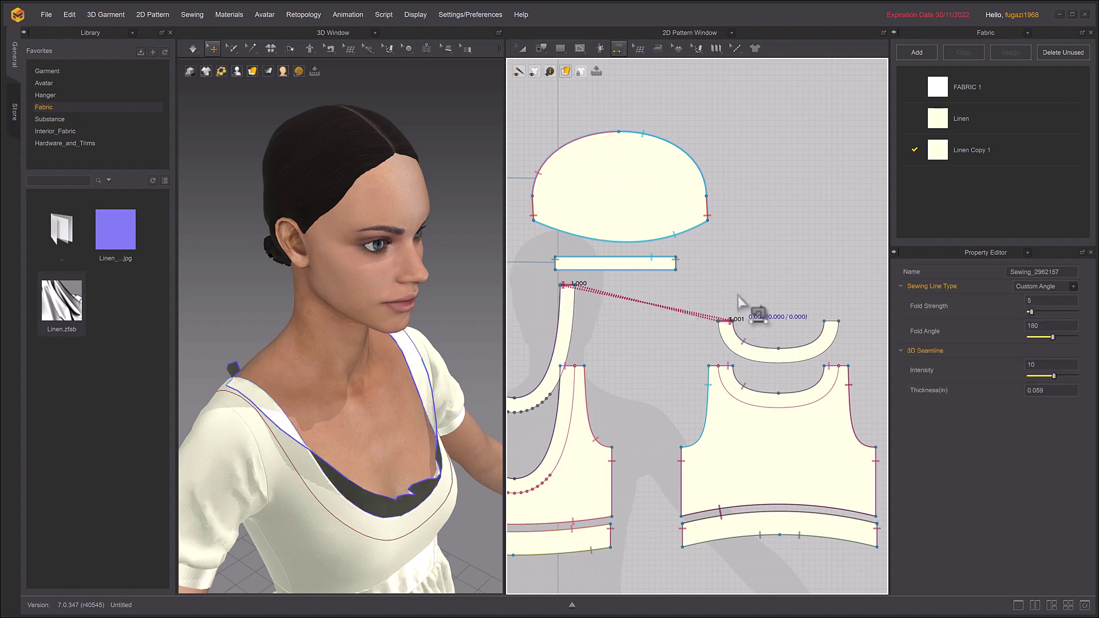
pyautogui.click(827, 321)
pyautogui.moveTo(773, 278); pyautogui.dragTo(932, 278, button='middle')
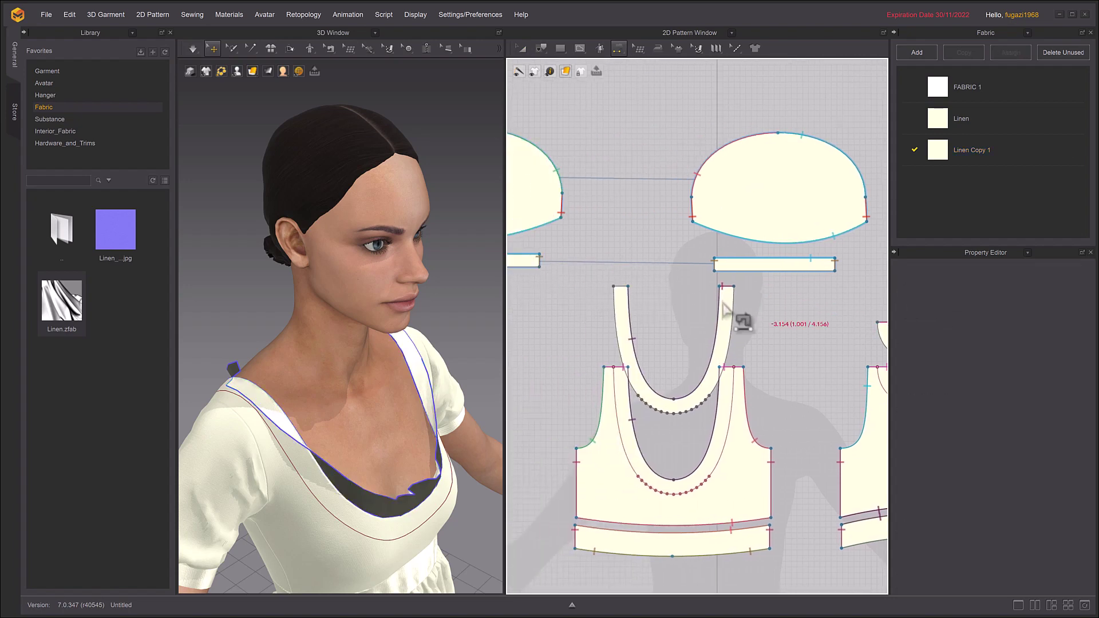
pyautogui.click(626, 289)
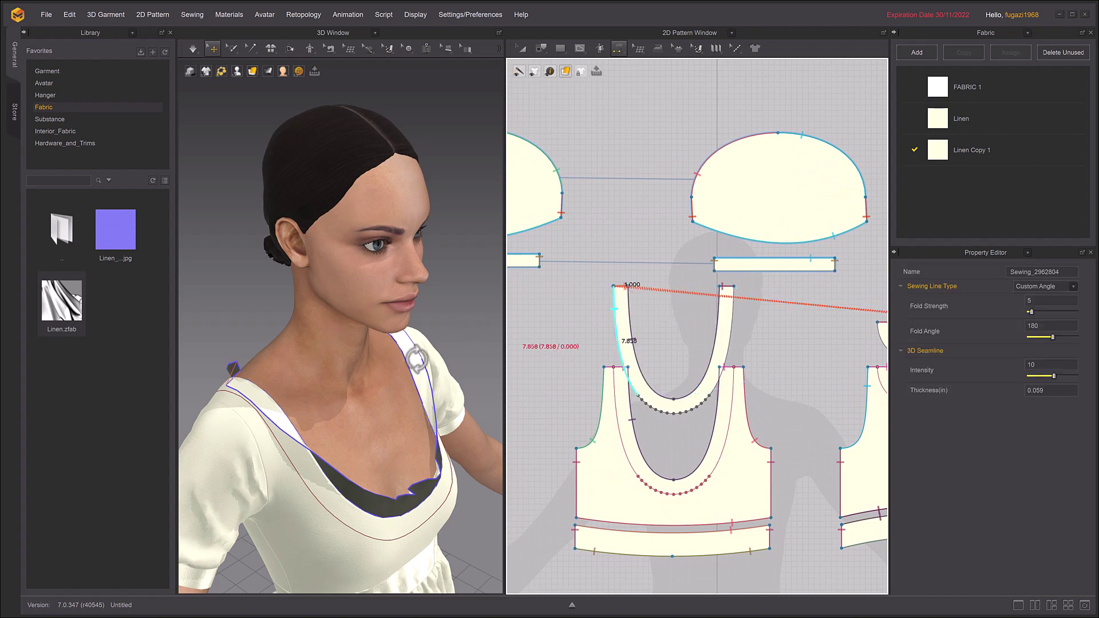
pyautogui.moveTo(415, 354); pyautogui.dragTo(444, 360, button='right')
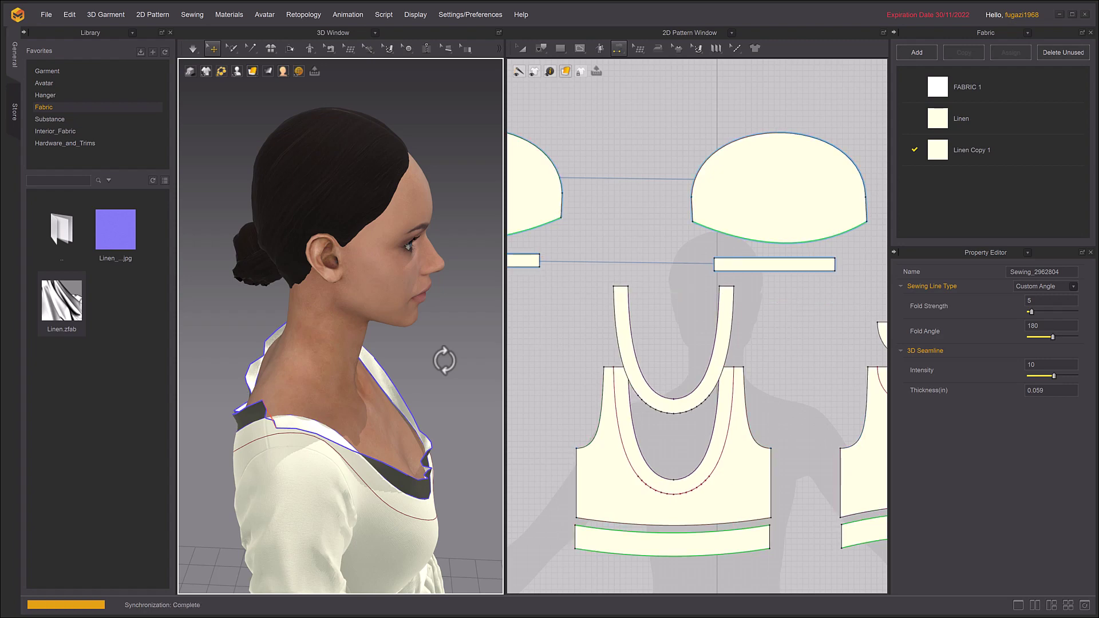
pyautogui.moveTo(444, 361); pyautogui.dragTo(417, 379, button='right')
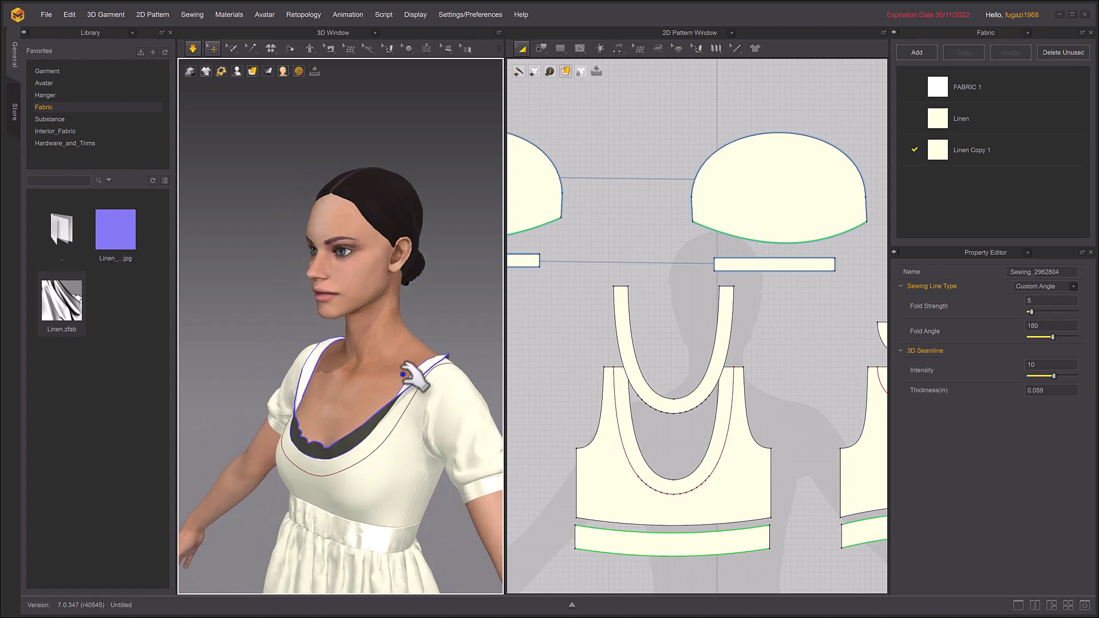
# - Select both the front and back neckline bands and set their Shrinkage Weft and Shrinkage Warp to 105%
pyautogui.click(523, 48)
pyautogui.scroll(-2, 611, 194)
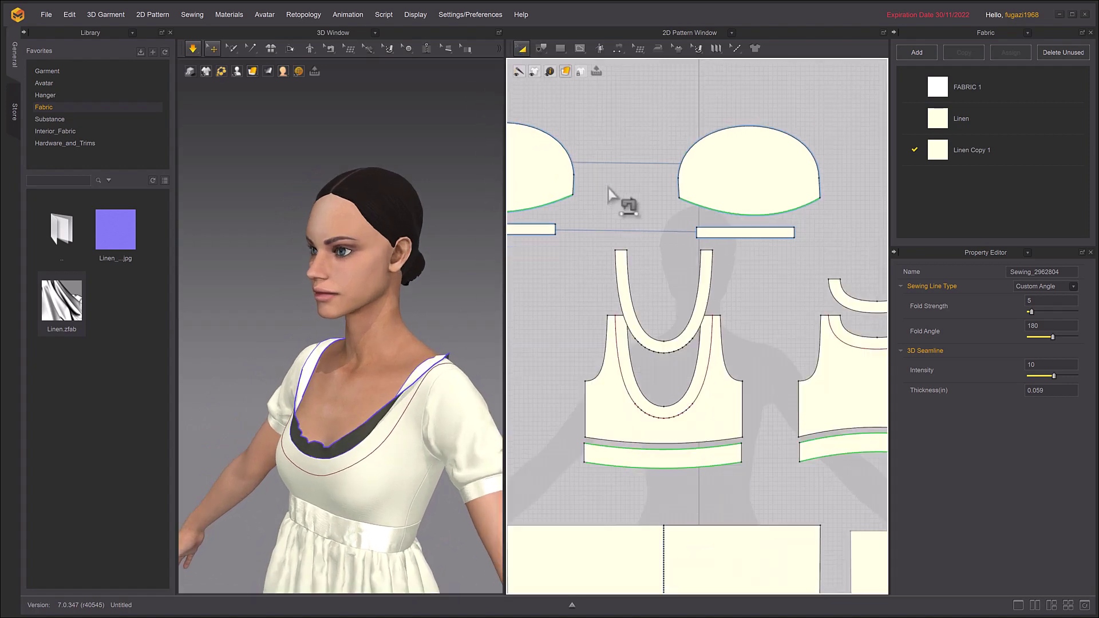
pyautogui.scroll(-1, 607, 186)
pyautogui.scroll(-1, 644, 172)
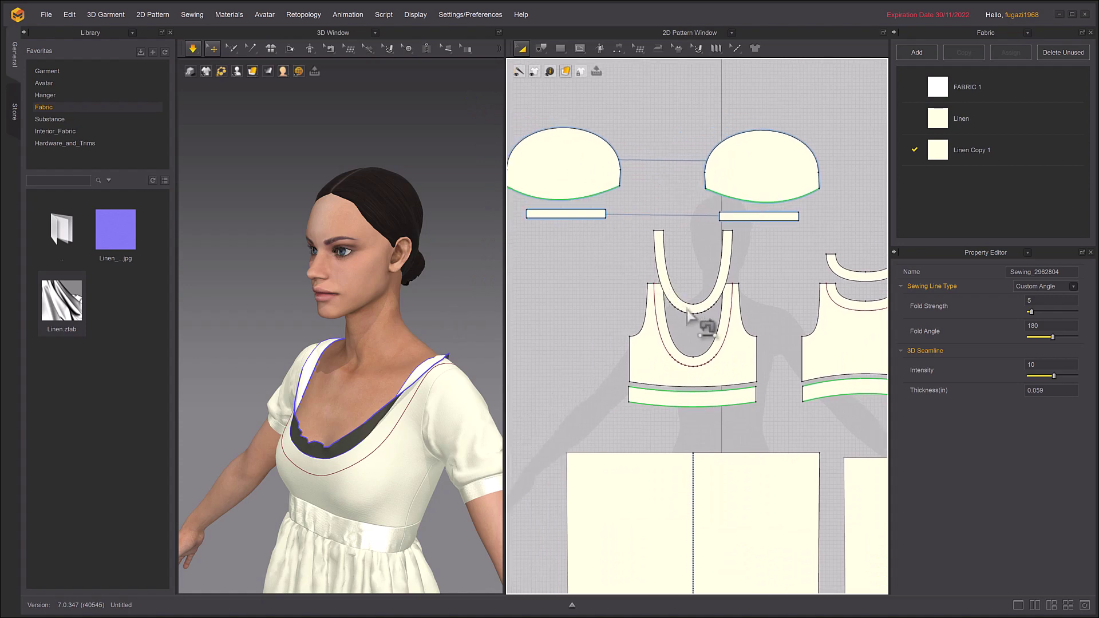
pyautogui.click(720, 294)
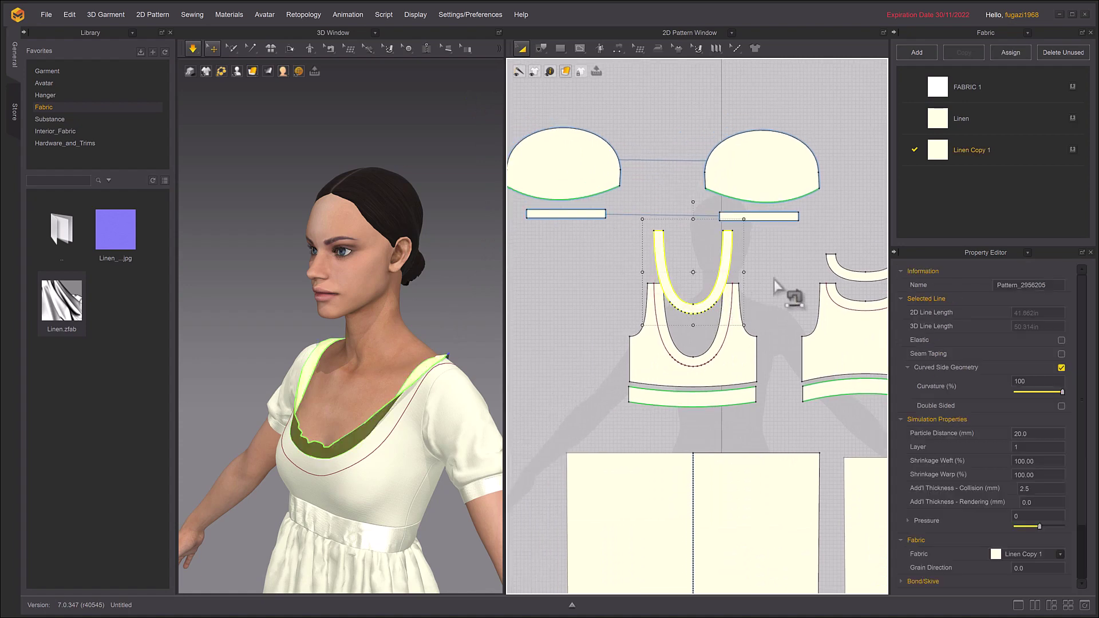
pyautogui.keyDown('shift'); pyautogui.click(840, 276); pyautogui.keyUp('shift')
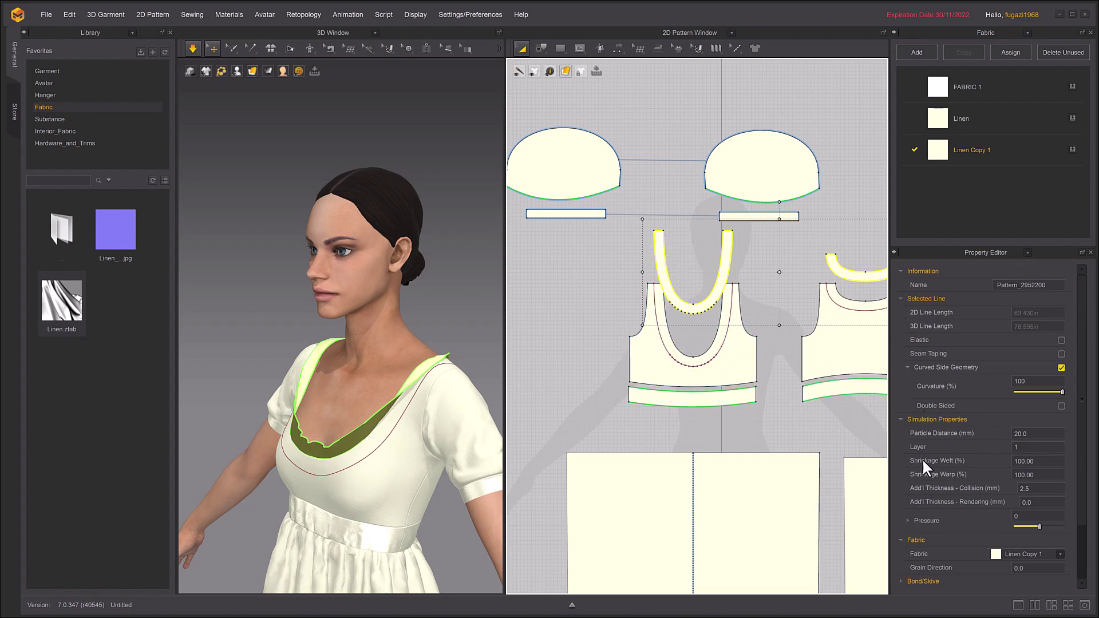
pyautogui.click(1040, 465)
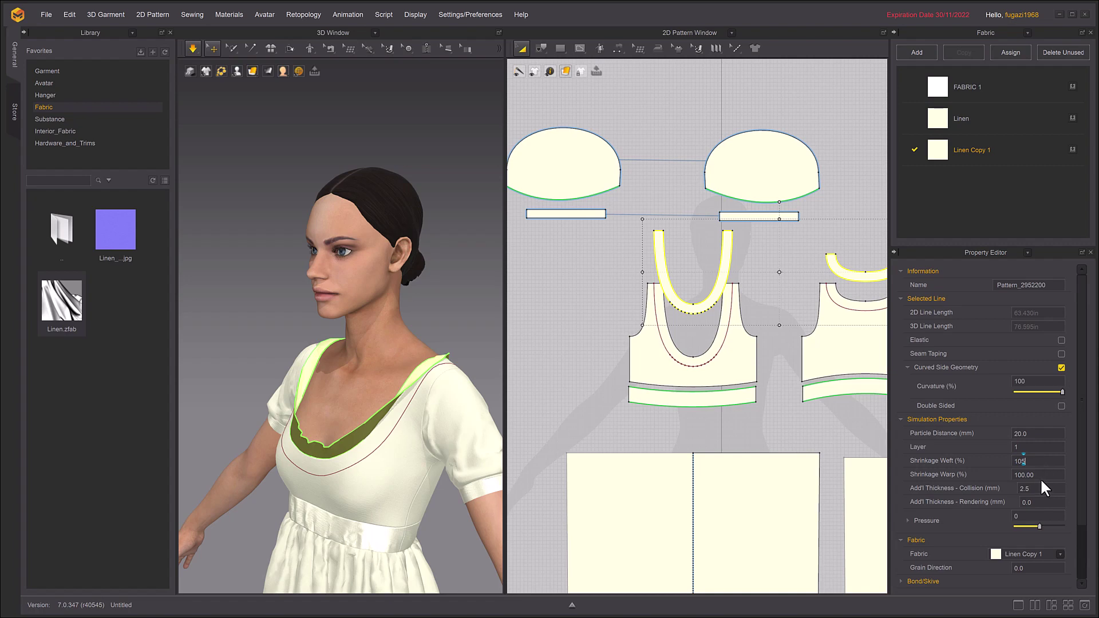
pyautogui.write('105')
pyautogui.click(1042, 476)
pyautogui.write('105')
pyautogui.press('Return')
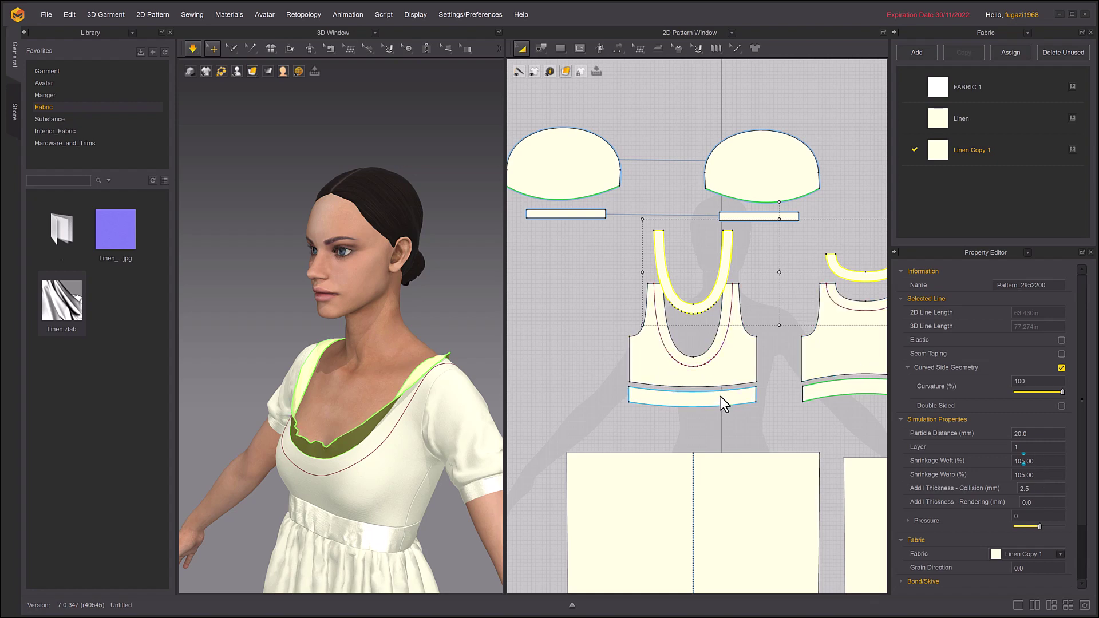
# - Set the Shrinkage Weft and Shrinkage Warp of both selected neckline bands to 110%
pyautogui.press('n')
pyautogui.moveTo(439, 387); pyautogui.dragTo(485, 382, button='right')
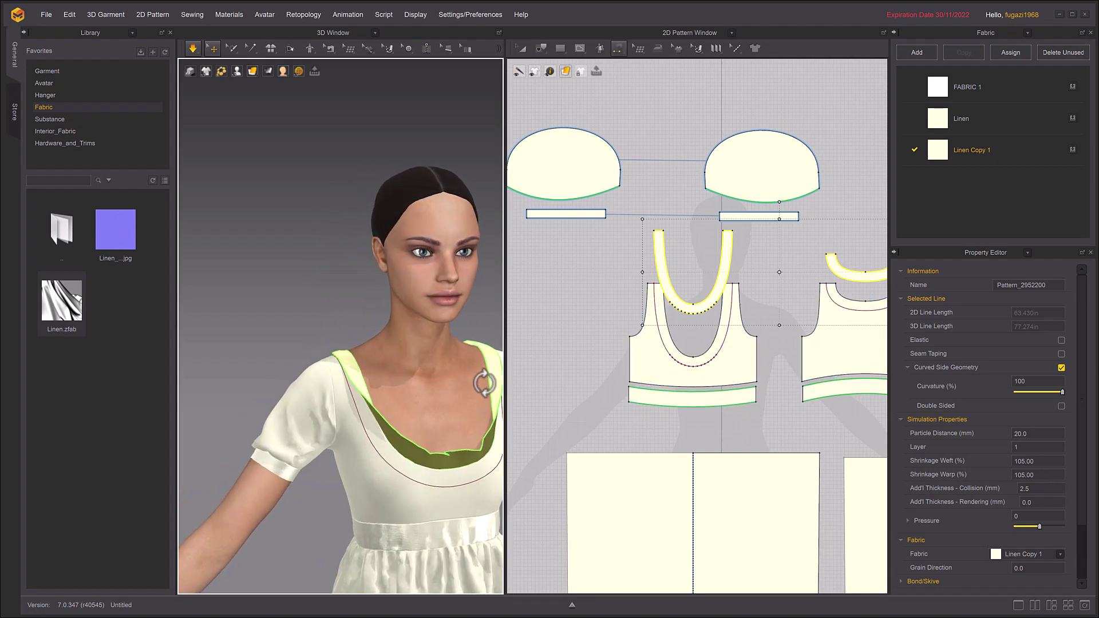
pyautogui.moveTo(426, 396); pyautogui.dragTo(379, 369, button='middle')
pyautogui.scroll(1, 379, 388)
pyautogui.moveTo(389, 390); pyautogui.dragTo(613, 387, button='right')
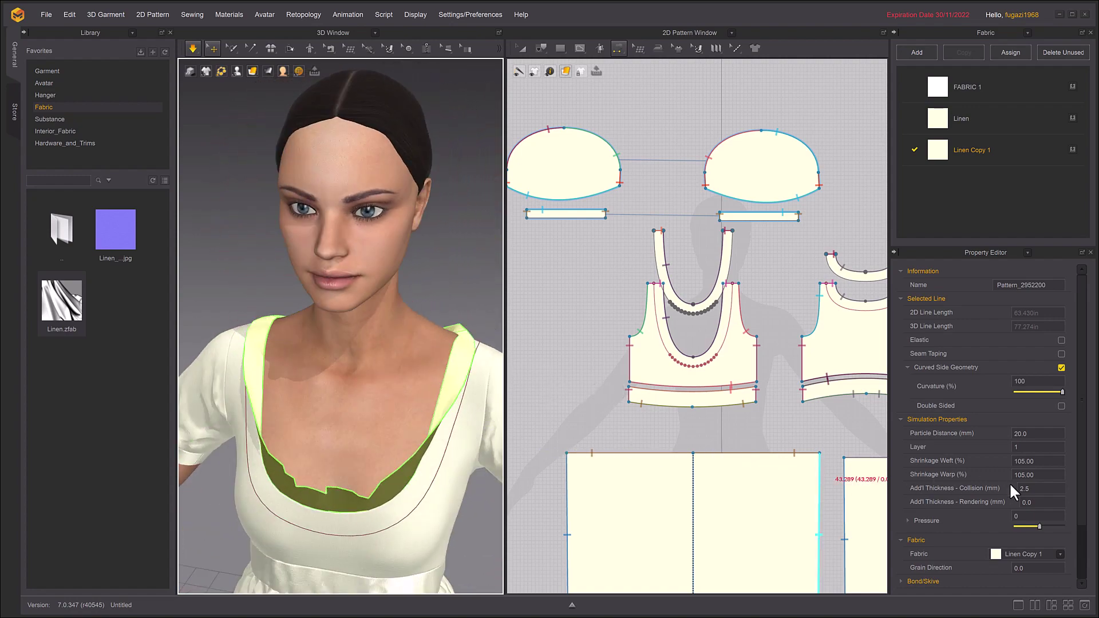
pyautogui.click(1037, 465)
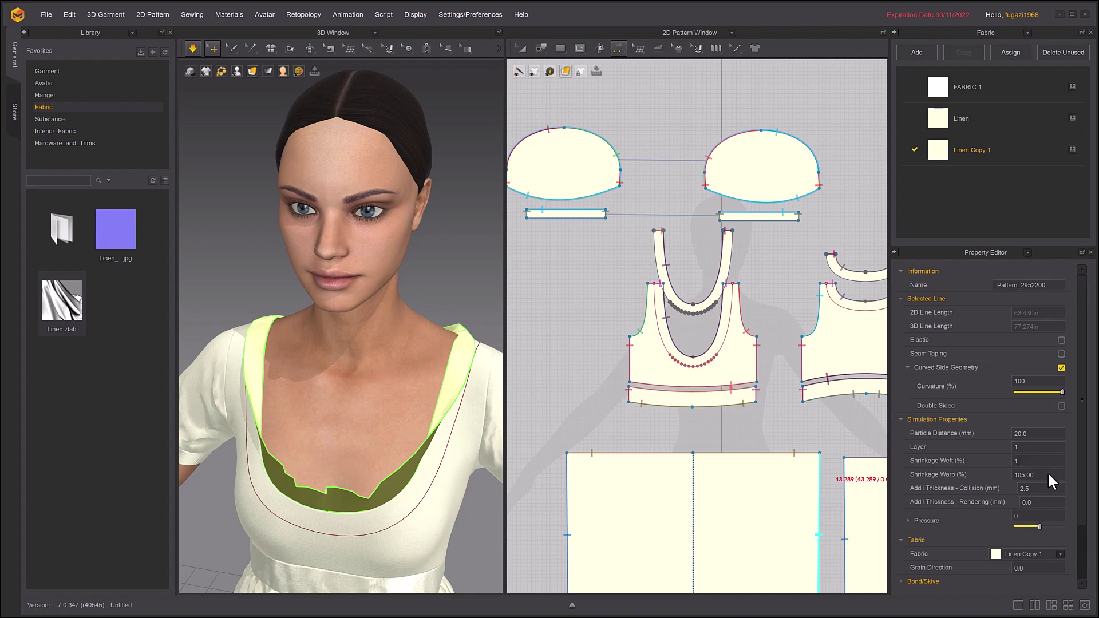
pyautogui.click(1047, 475)
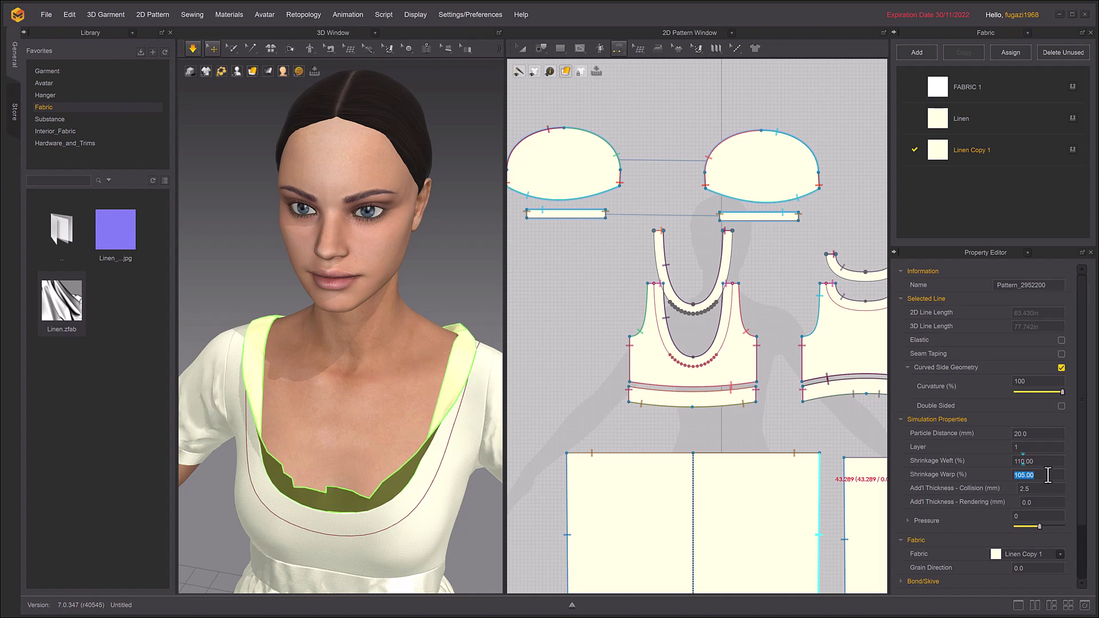
pyautogui.write('110')
pyautogui.press('Return')
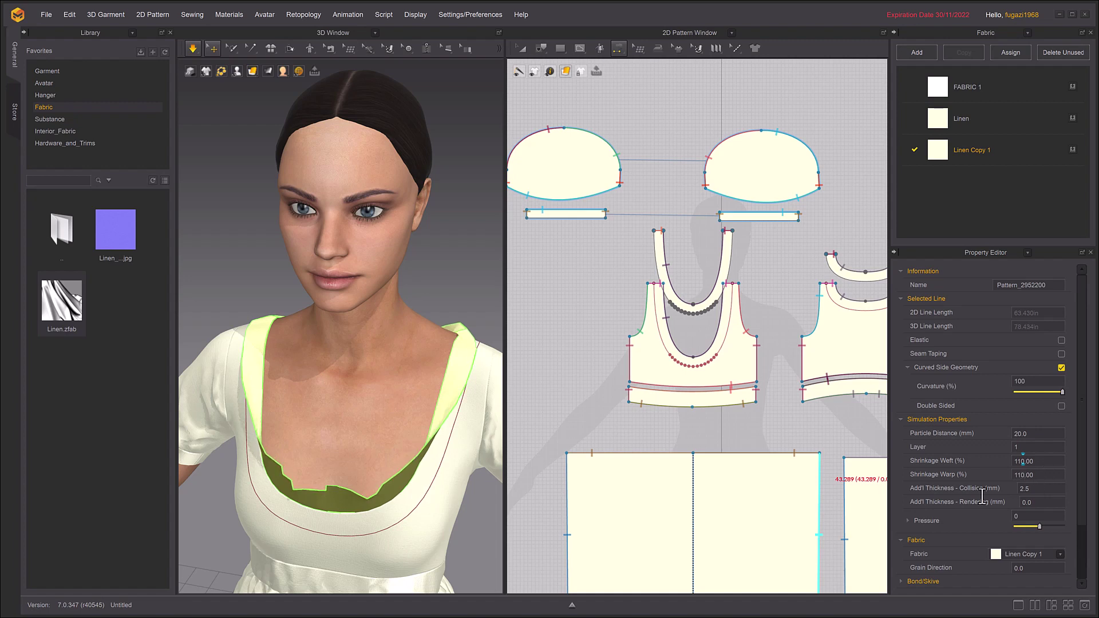
# - Try a Shrinkage Weft and Shrinkage Warp of 150% on the two neckline bands
pyautogui.click(1036, 461)
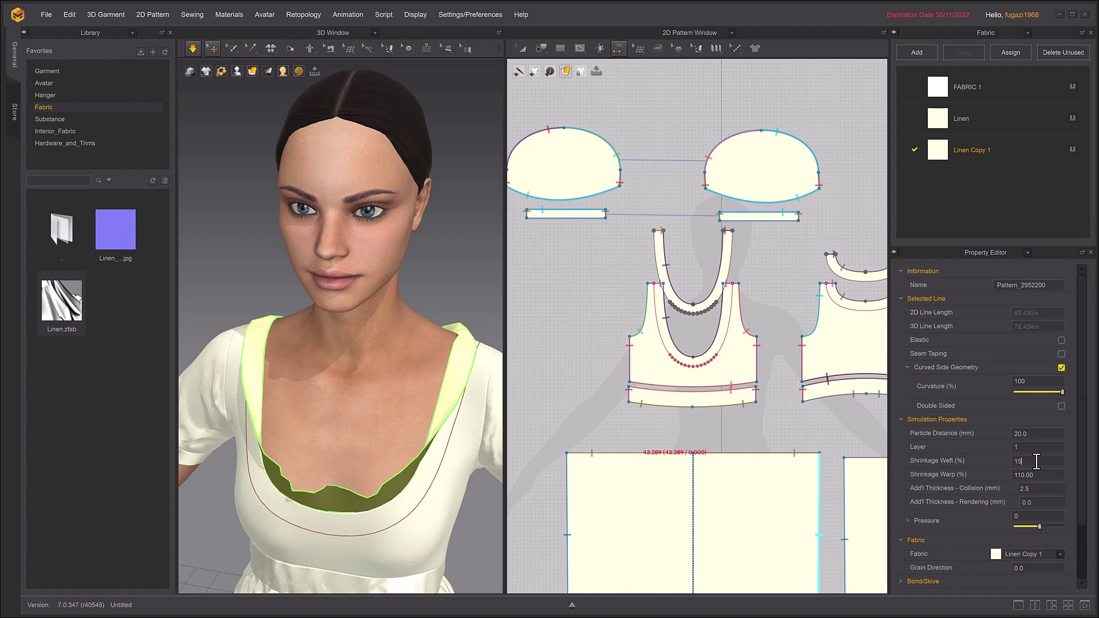
pyautogui.write('150')
pyautogui.press('Return')
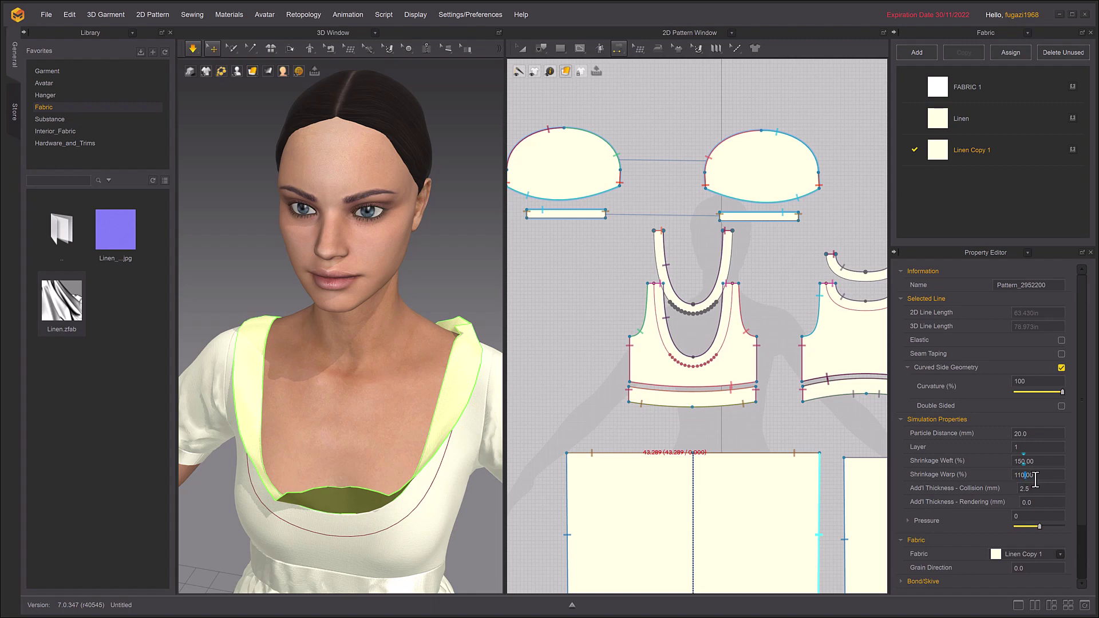
pyautogui.click(1002, 479)
pyautogui.write('150')
pyautogui.press('Return')
# - Set the Shrinkage Warp and Shrinkage Weft of both neckline bands to 125%
pyautogui.moveTo(361, 353); pyautogui.dragTo(555, 414, button='right')
pyautogui.moveTo(390, 369); pyautogui.dragTo(410, 448, button='right')
pyautogui.click(1032, 475)
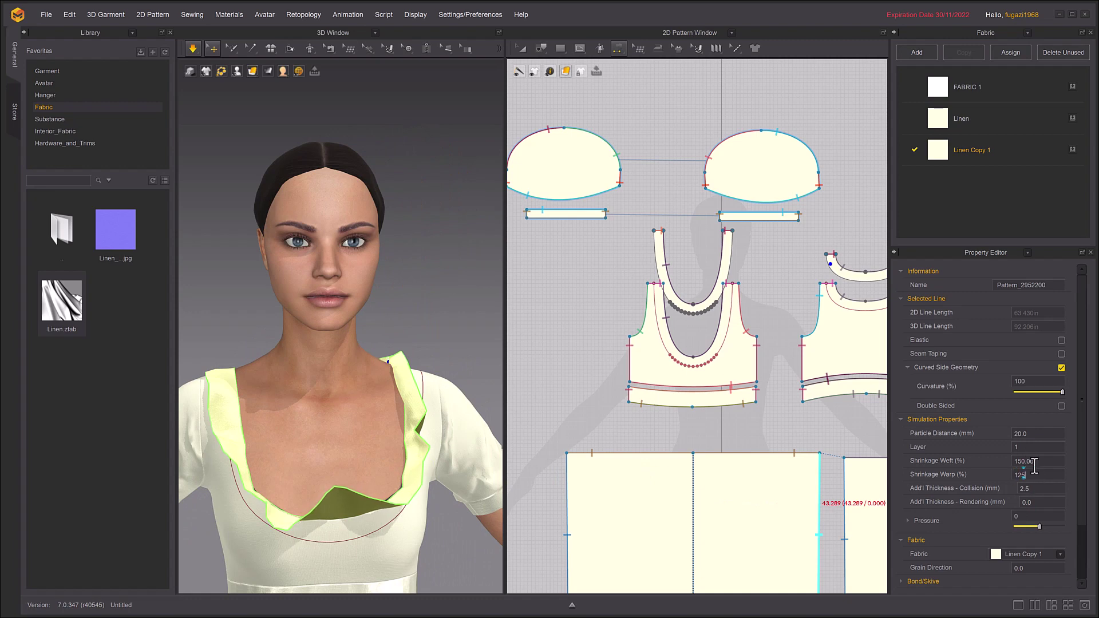
pyautogui.click(1034, 462)
pyautogui.write('125')
pyautogui.press('Return')
pyautogui.moveTo(362, 412); pyautogui.dragTo(320, 412, button='right')
# - Set the Particle Distance of the front and back neckline bands to 10 mm
pyautogui.click(522, 48)
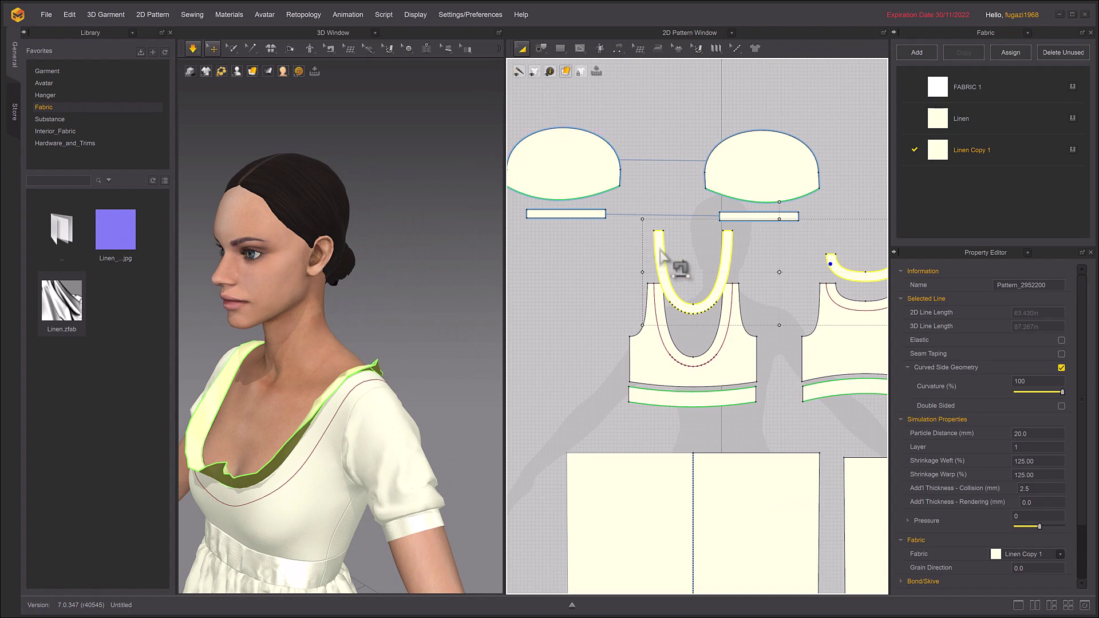
pyautogui.moveTo(760, 286); pyautogui.dragTo(682, 275, button='middle')
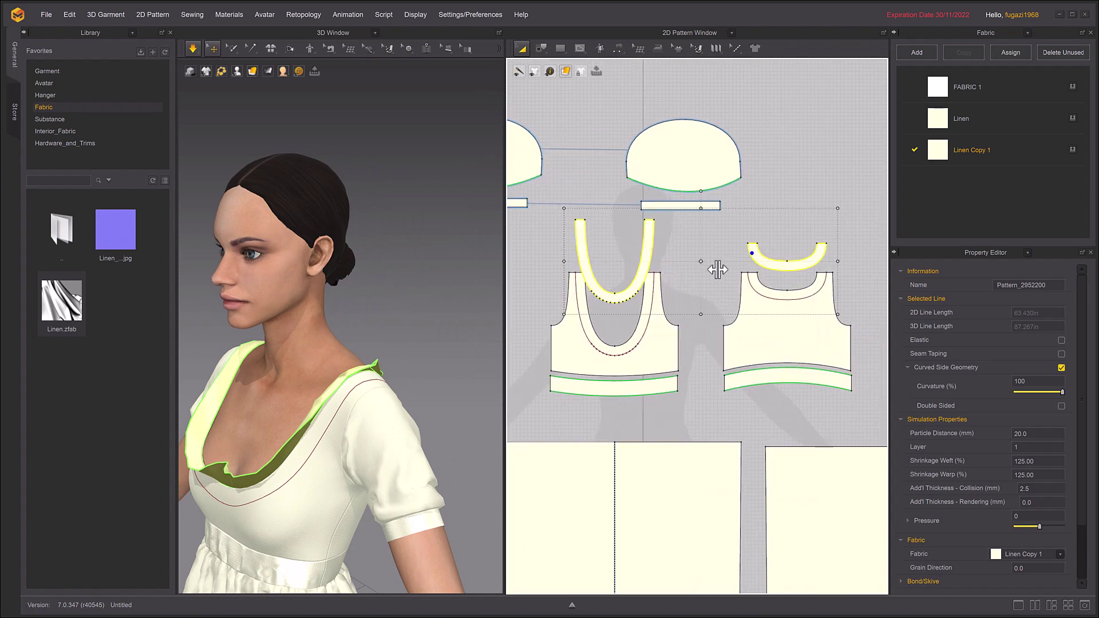
pyautogui.click(1045, 434)
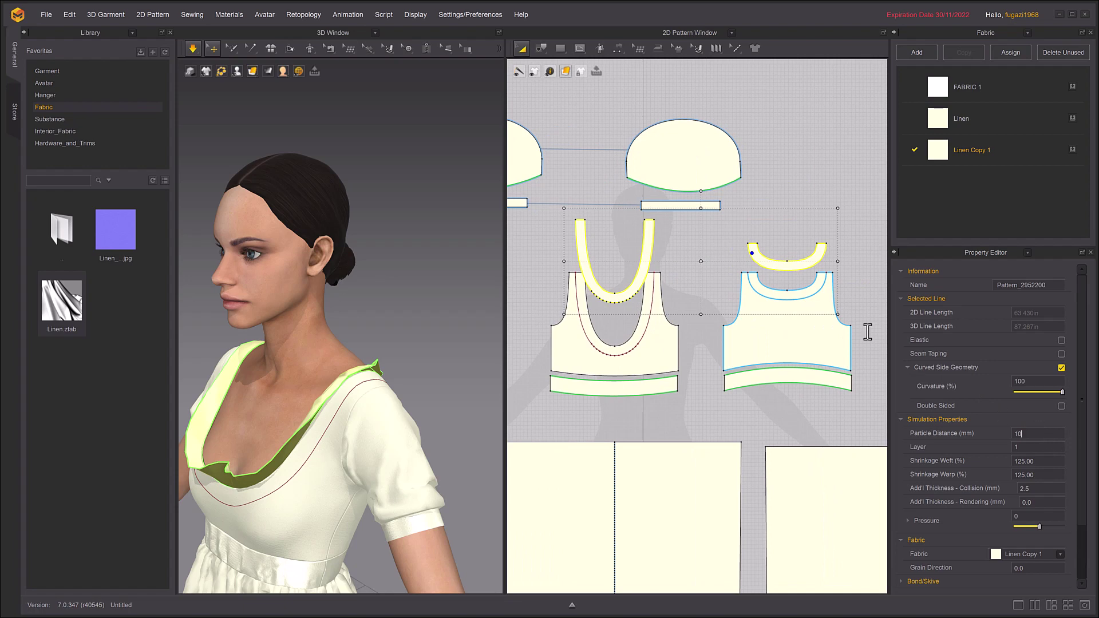
pyautogui.press('Return')
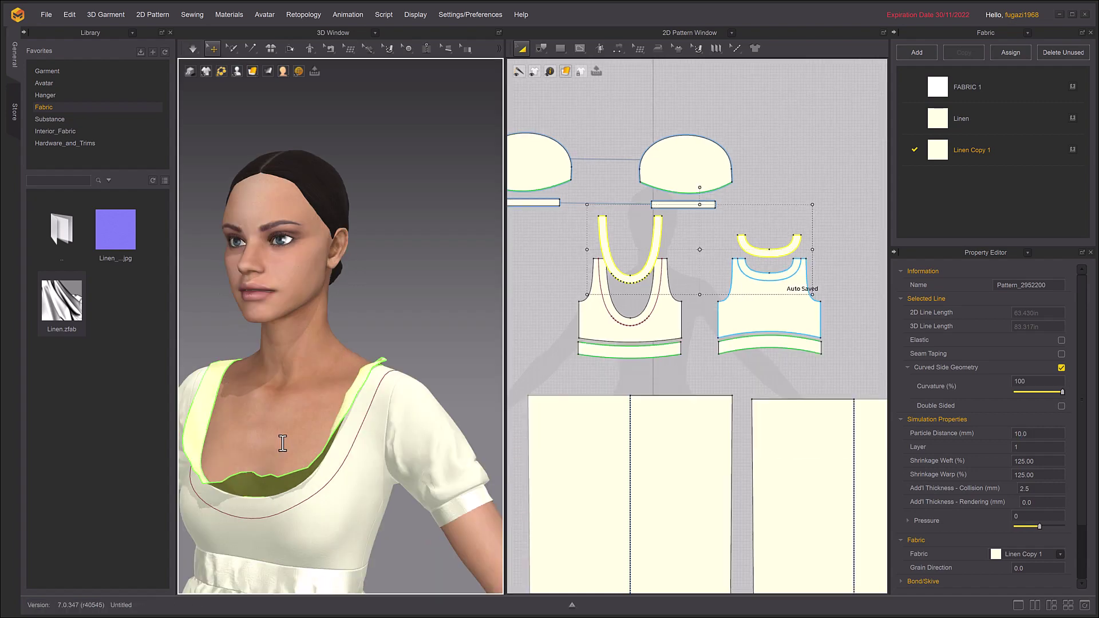
# - Pull the neckline band slightly outward near the avatar's left shoulder and simulate the garment
pyautogui.moveTo(283, 443); pyautogui.dragTo(418, 394, button='right')
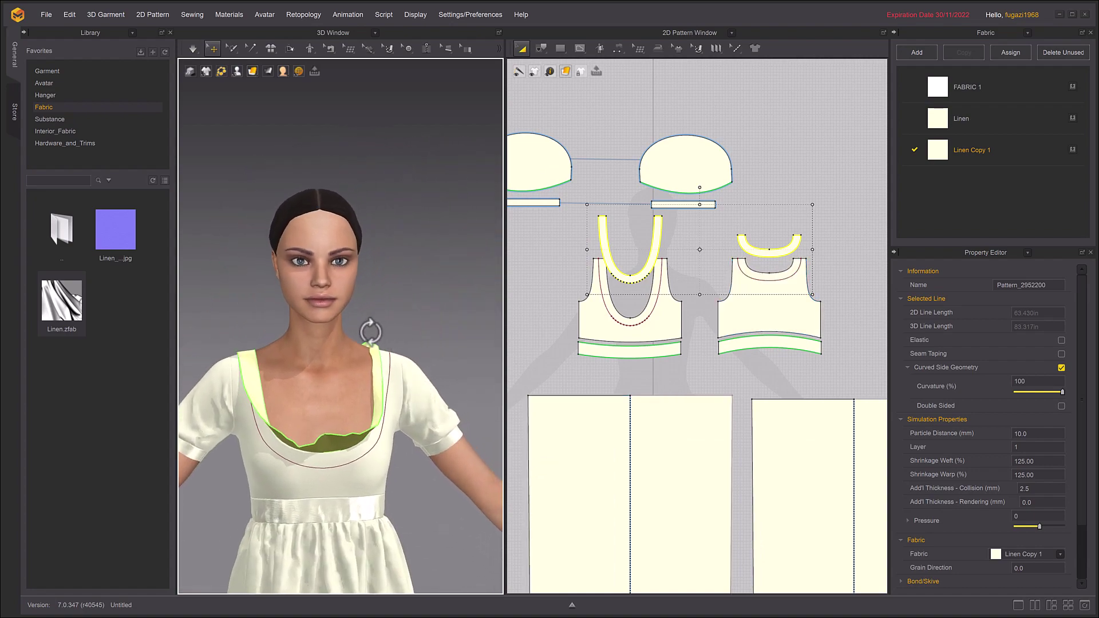
pyautogui.moveTo(369, 341); pyautogui.dragTo(384, 338)
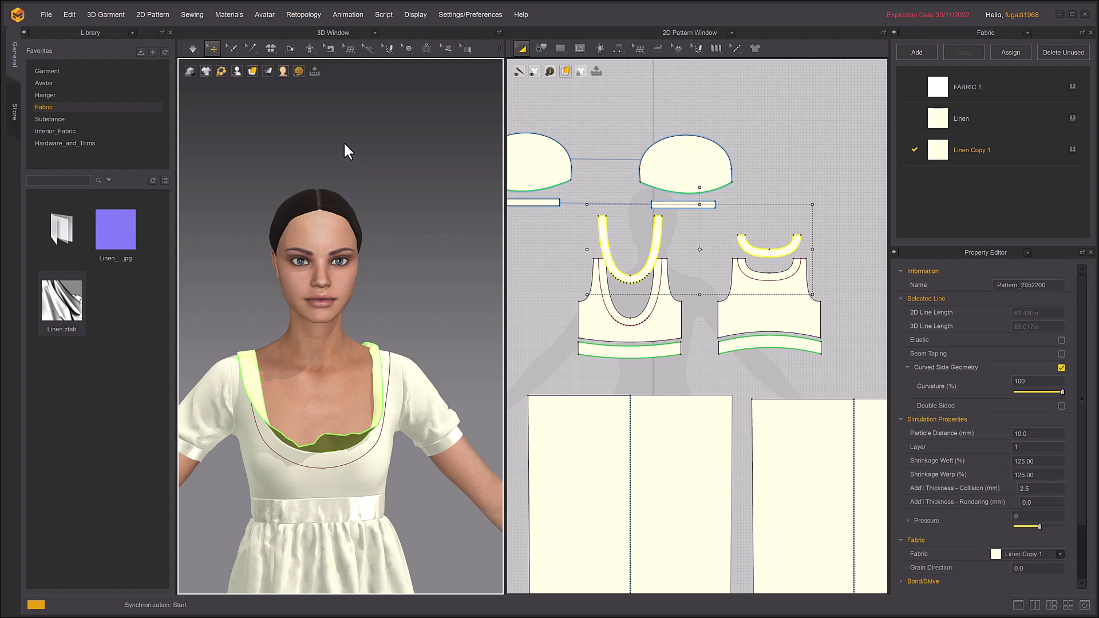
pyautogui.press('space')
# - Flip the normals of both selected neckline bands
pyautogui.moveTo(437, 286); pyautogui.dragTo(419, 259, button='right')
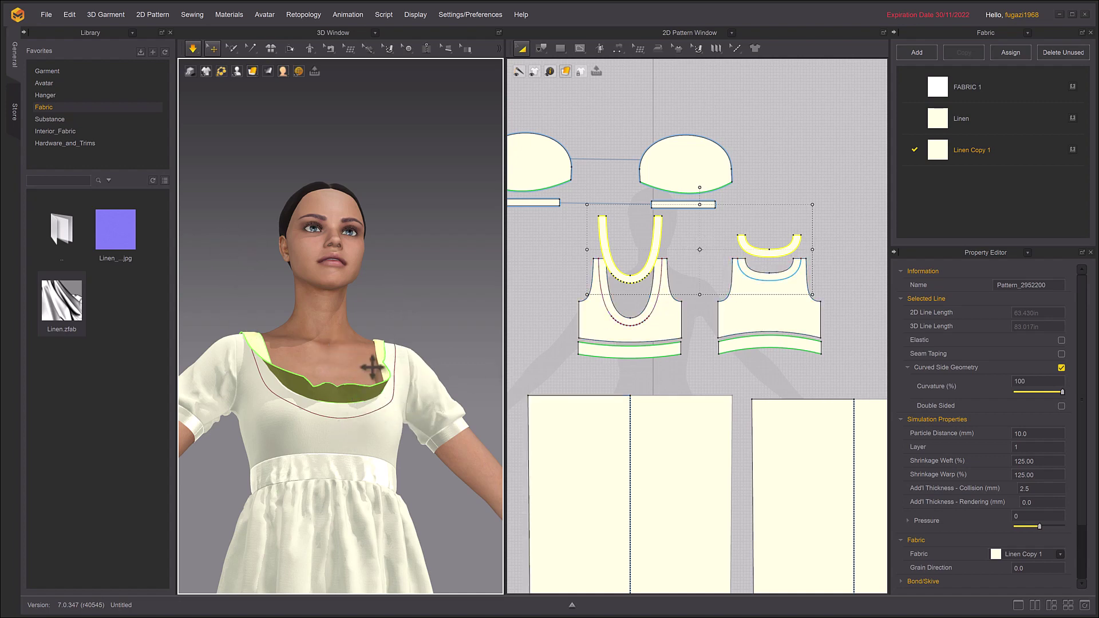
pyautogui.moveTo(374, 335)
pyautogui.mouseDown(button='right')
pyautogui.moveTo(385, 344)
pyautogui.moveTo(389, 334)
pyautogui.mouseUp(button='right')
pyautogui.scroll(2, 397, 411)
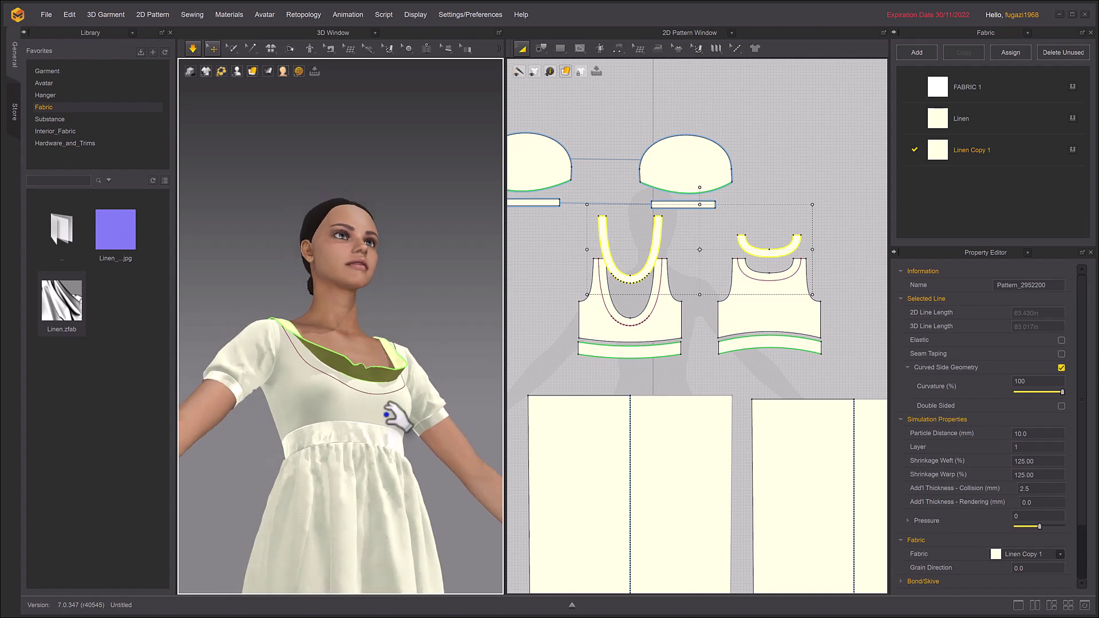
pyautogui.scroll(-4, 397, 411)
pyautogui.moveTo(254, 70)
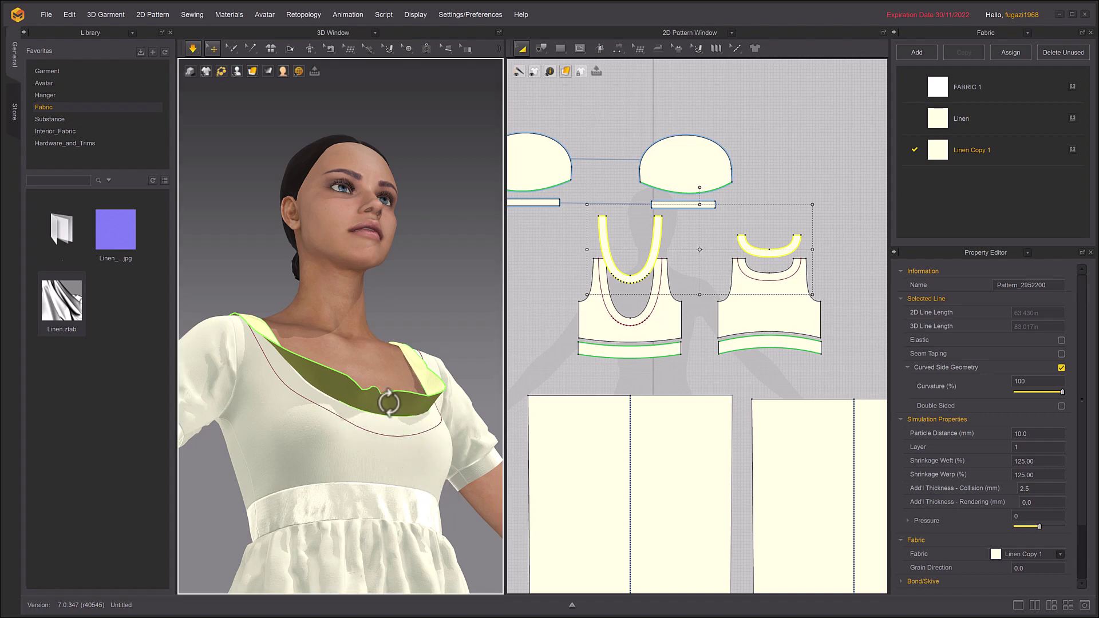
pyautogui.rightClick(388, 406)
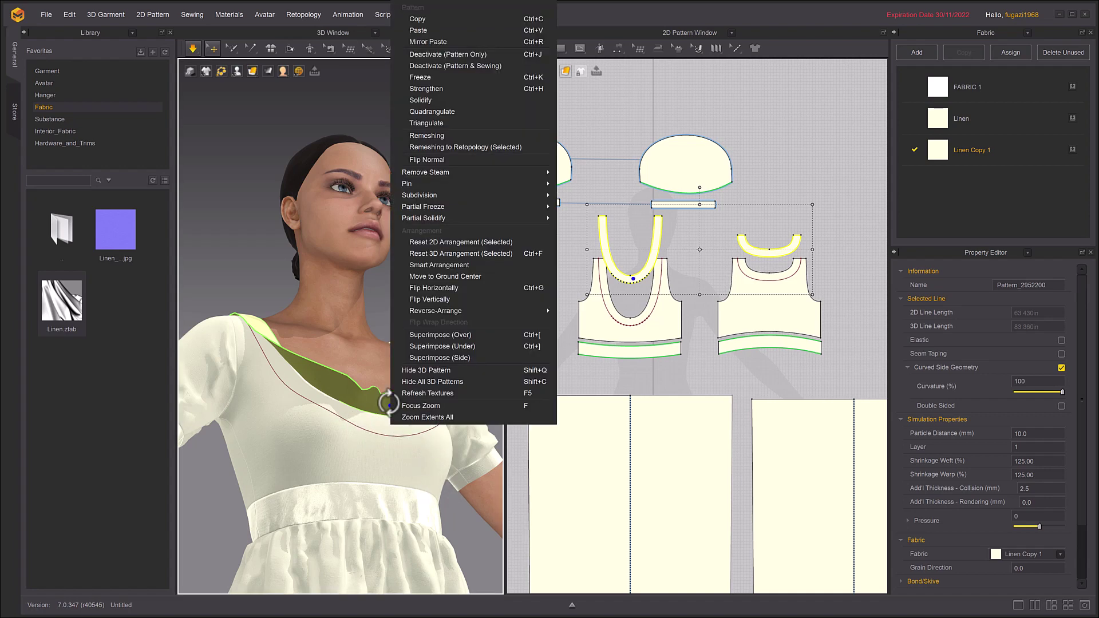
pyautogui.click(421, 158)
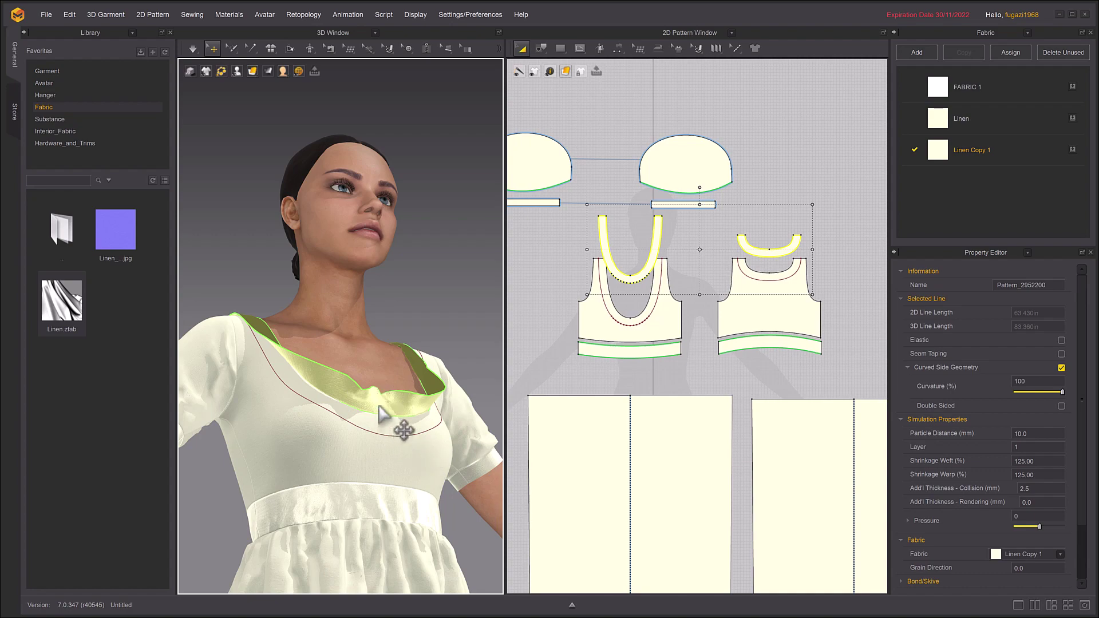
pyautogui.moveTo(395, 412); pyautogui.dragTo(386, 384, button='right')
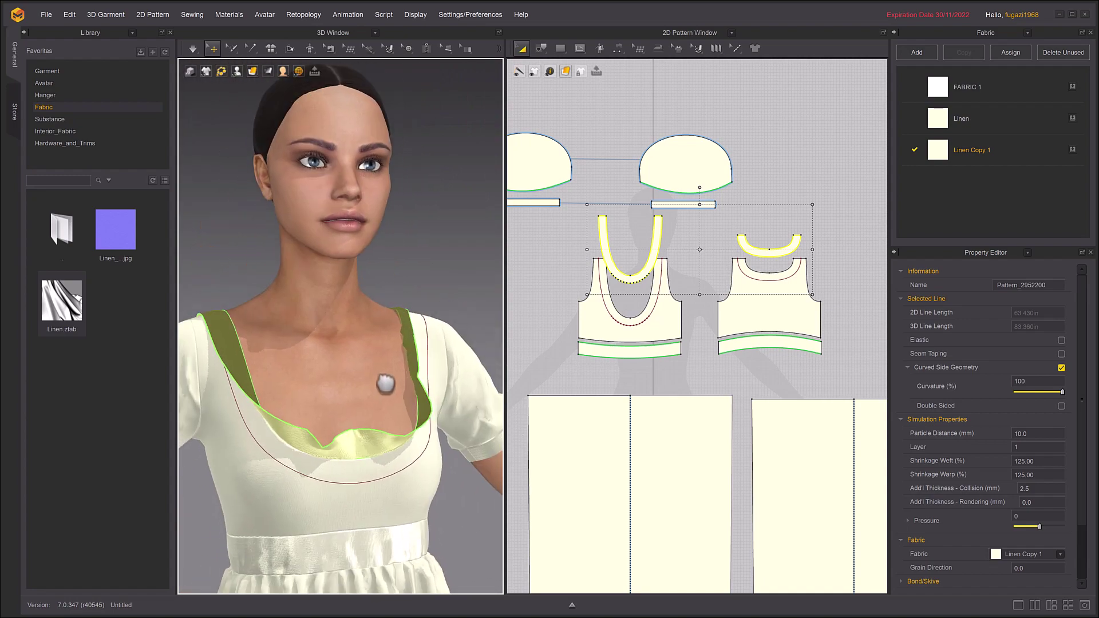